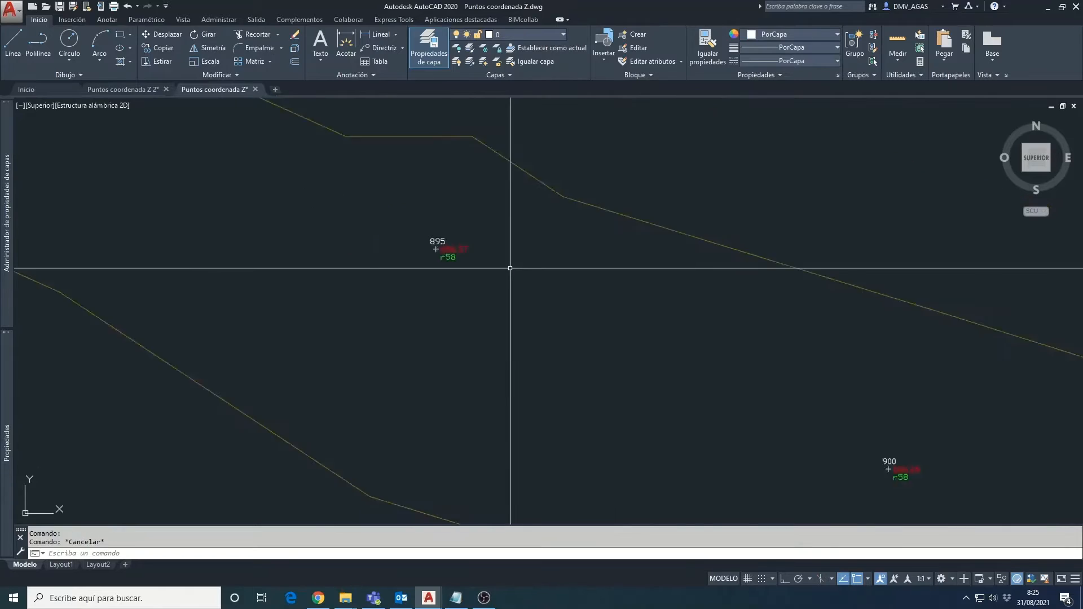
# Step: Examine the survey drawing from the southwest isometric and front views and return to the top view
pyautogui.click(1025, 171)
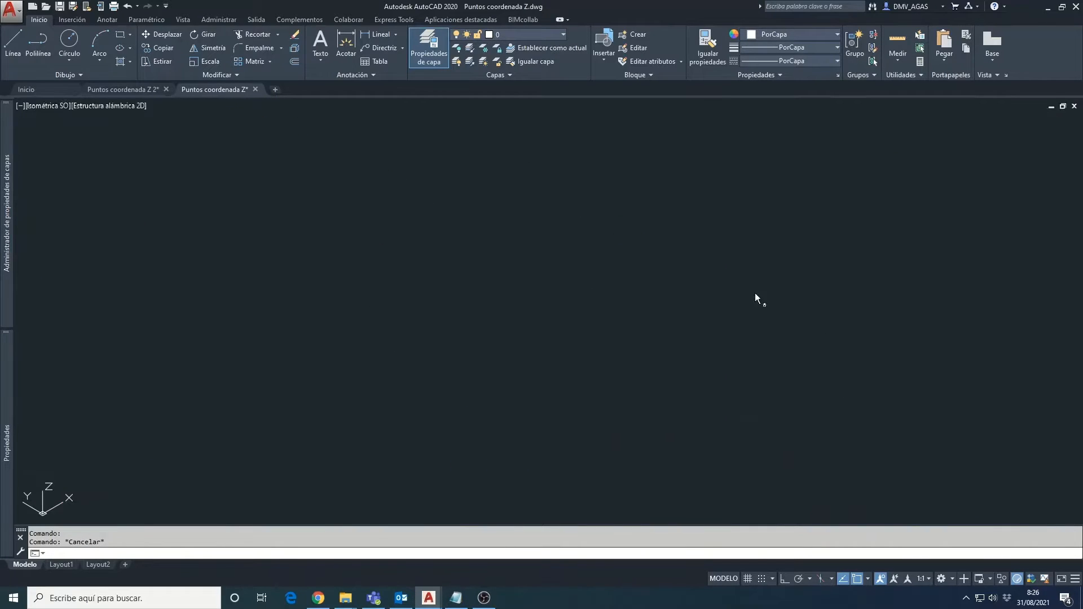
pyautogui.keyDown('shift'); pyautogui.moveTo(630, 396); pyautogui.dragTo(510, 340, button='middle'); pyautogui.keyUp('shift')
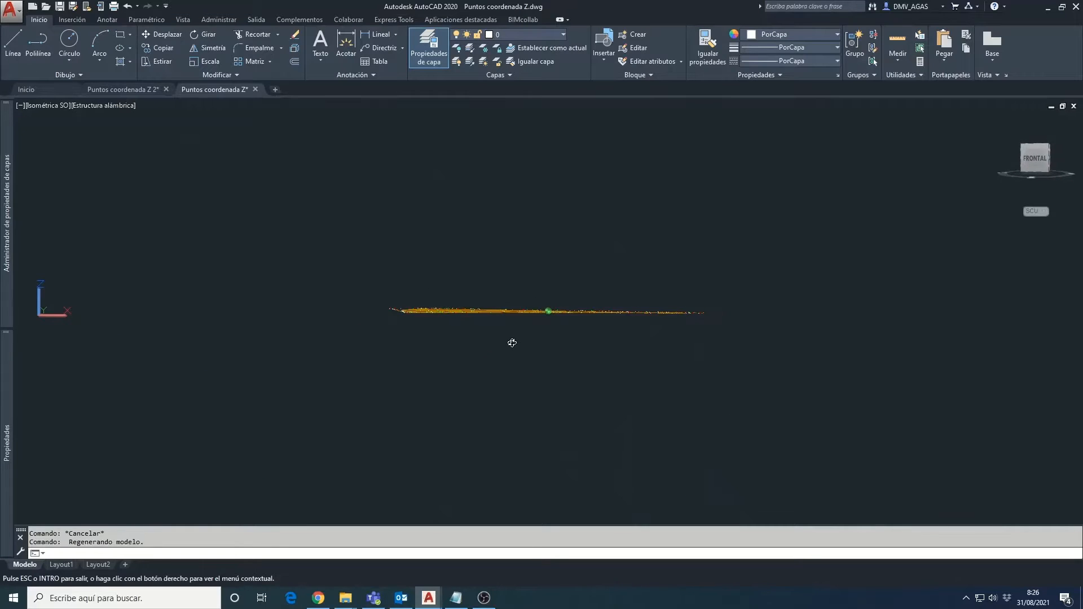
pyautogui.click(1036, 159)
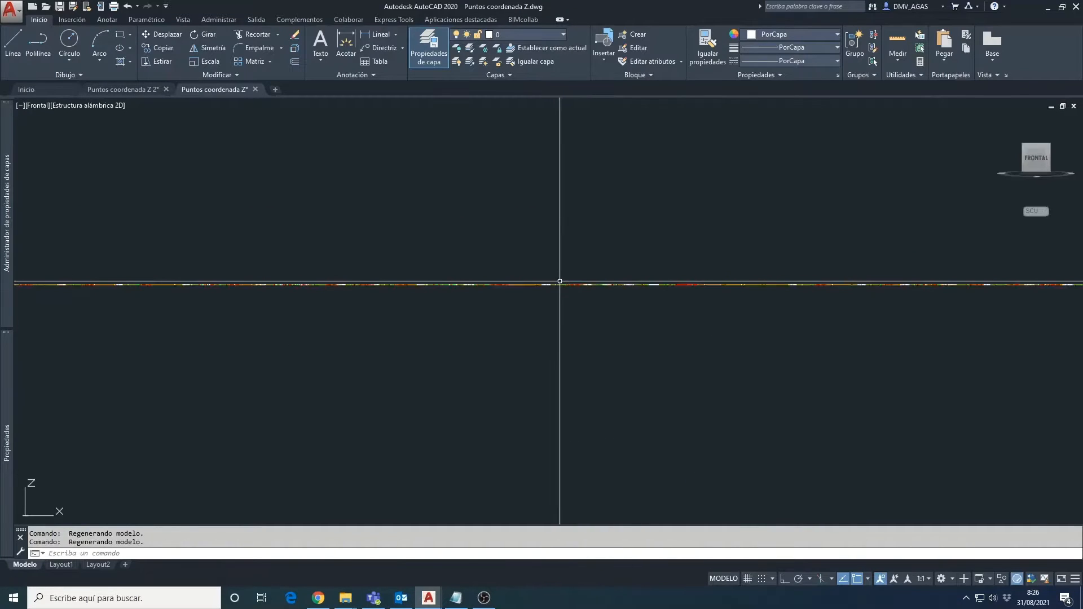
pyautogui.click(1025, 146)
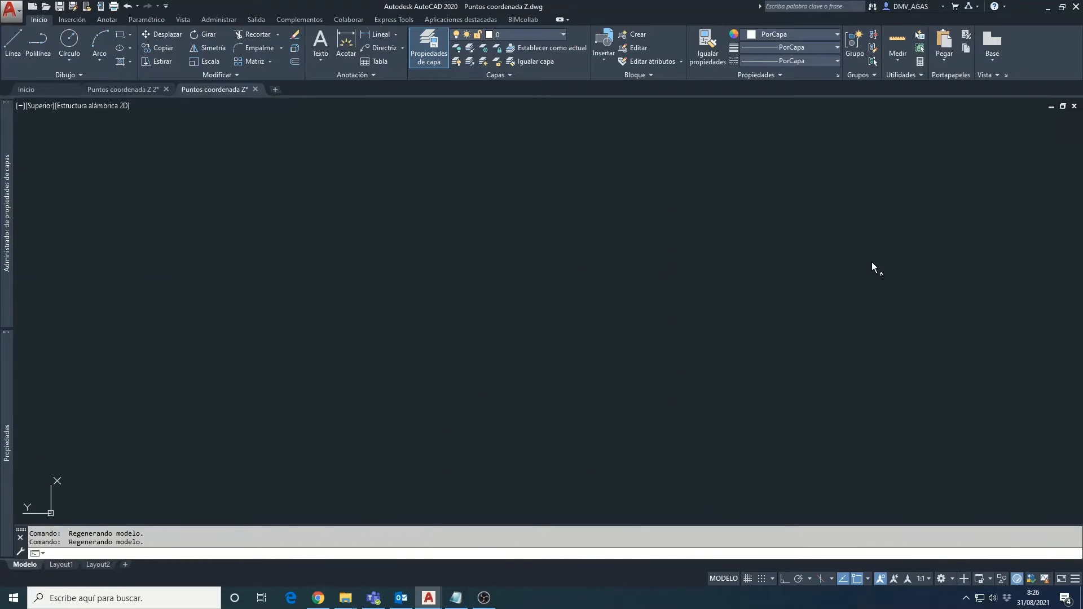
pyautogui.click(1036, 148)
# Step: Quick-select every object with the colour Rojo across the whole drawing (Todo el dibujo), with object type Múltiple
pyautogui.scroll(6, 537, 377)
pyautogui.scroll(4, 615, 271)
pyautogui.scroll(6, 618, 260)
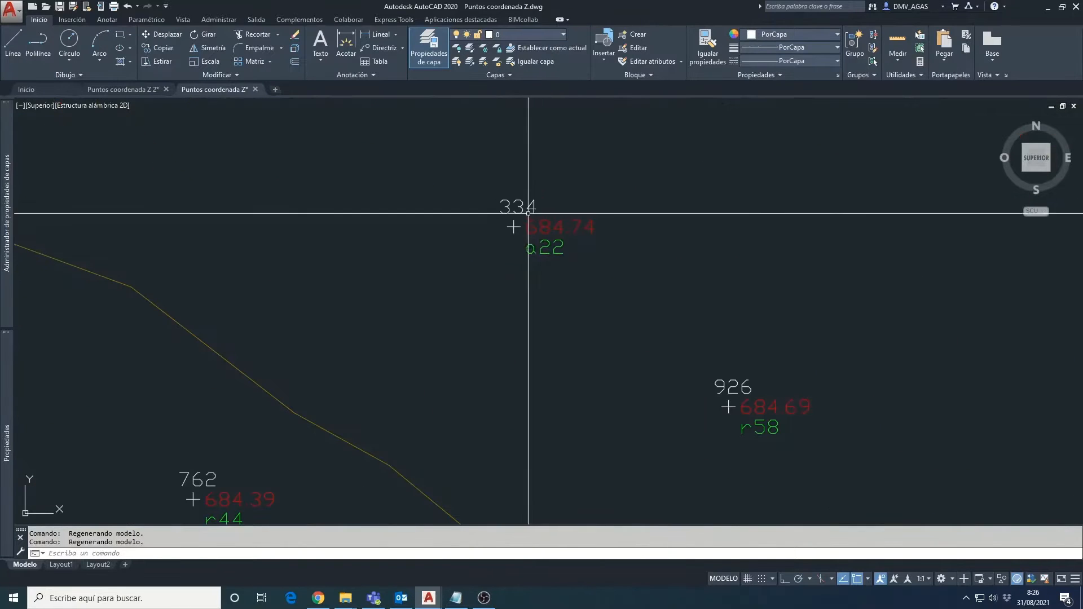
pyautogui.click(564, 228)
pyautogui.rightClick(577, 223)
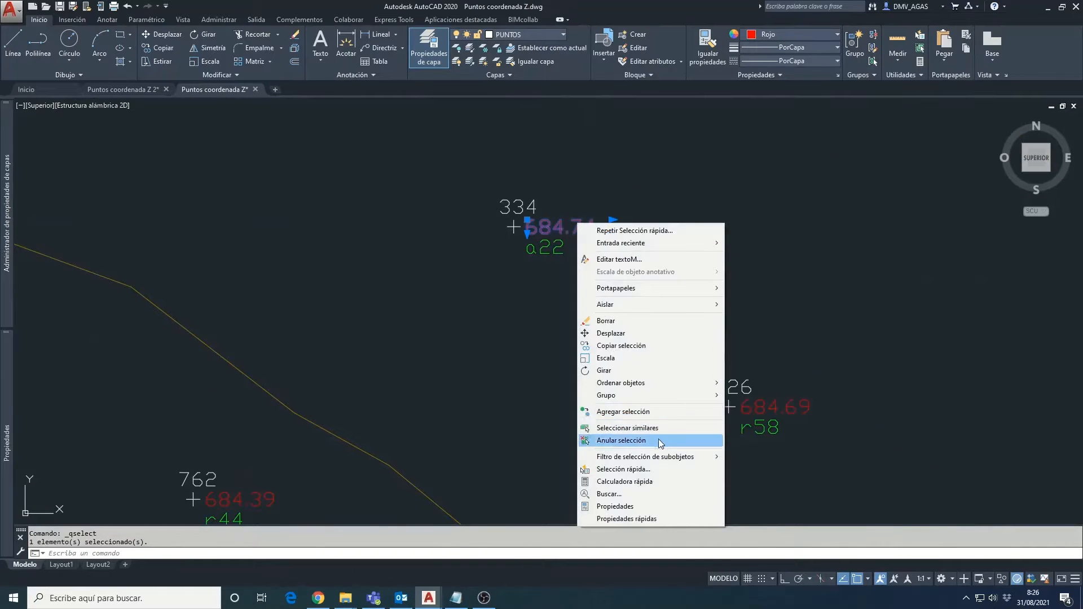
pyautogui.click(658, 469)
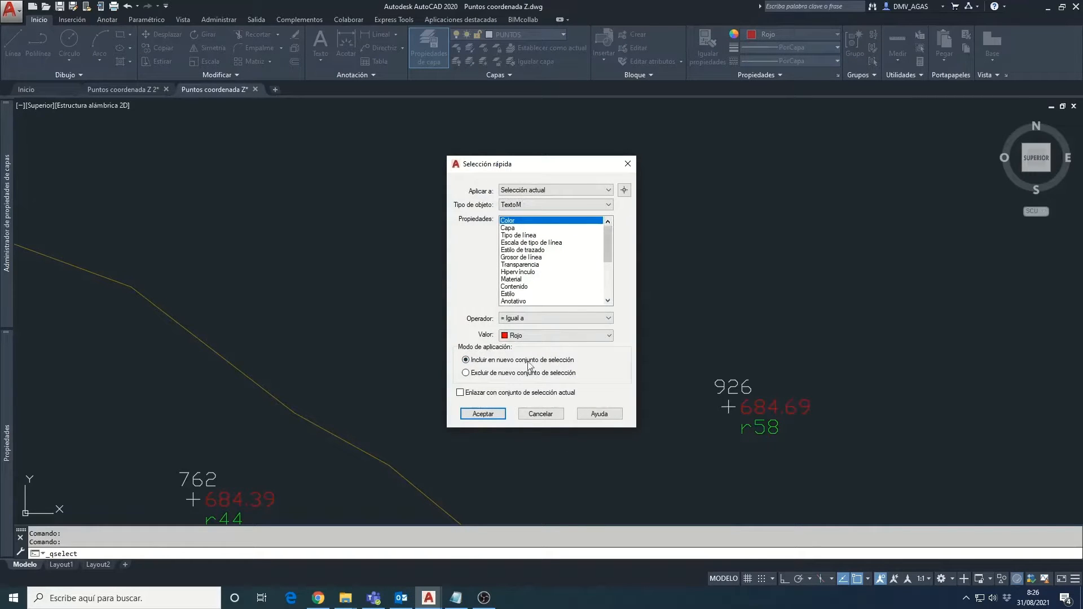
pyautogui.click(547, 205)
pyautogui.click(547, 205)
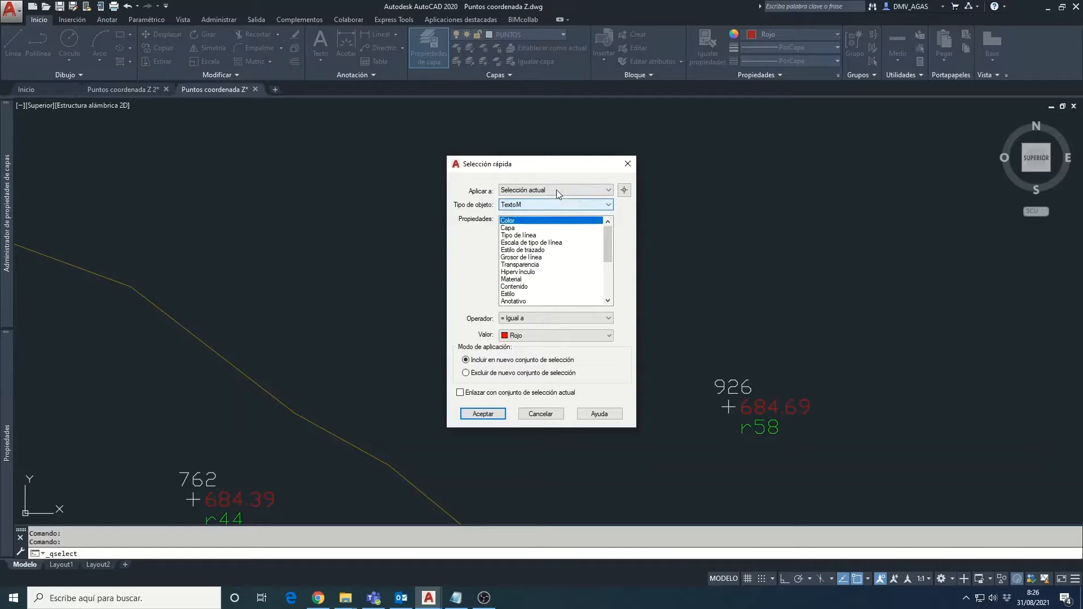
pyautogui.click(553, 190)
pyautogui.click(553, 205)
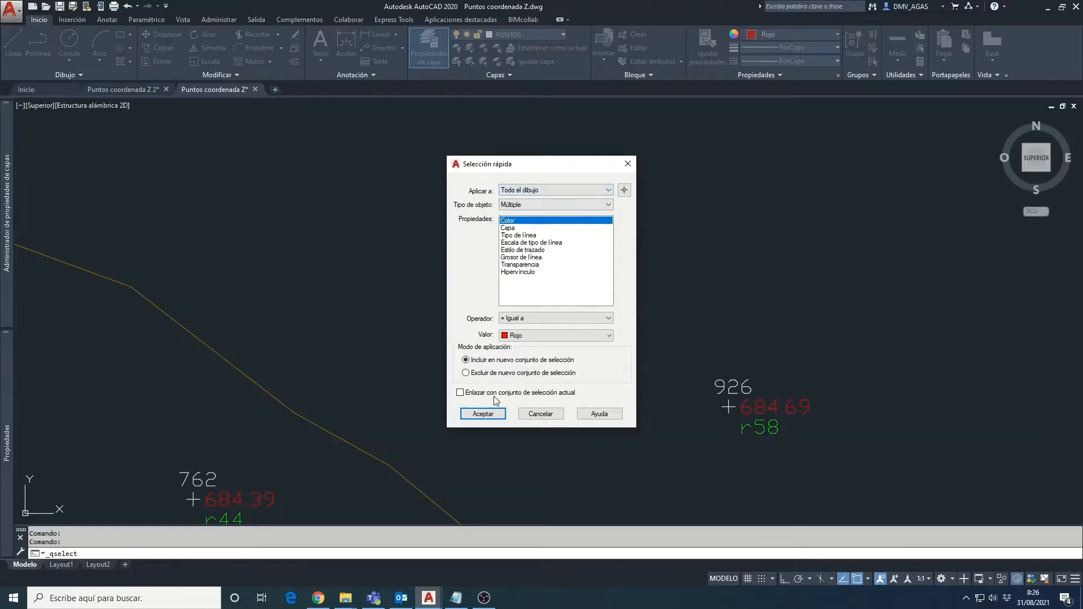
pyautogui.click(489, 415)
# Step: Explode all the selected red elevation texts
pyautogui.scroll(-6, 648, 384)
pyautogui.scroll(-4, 653, 379)
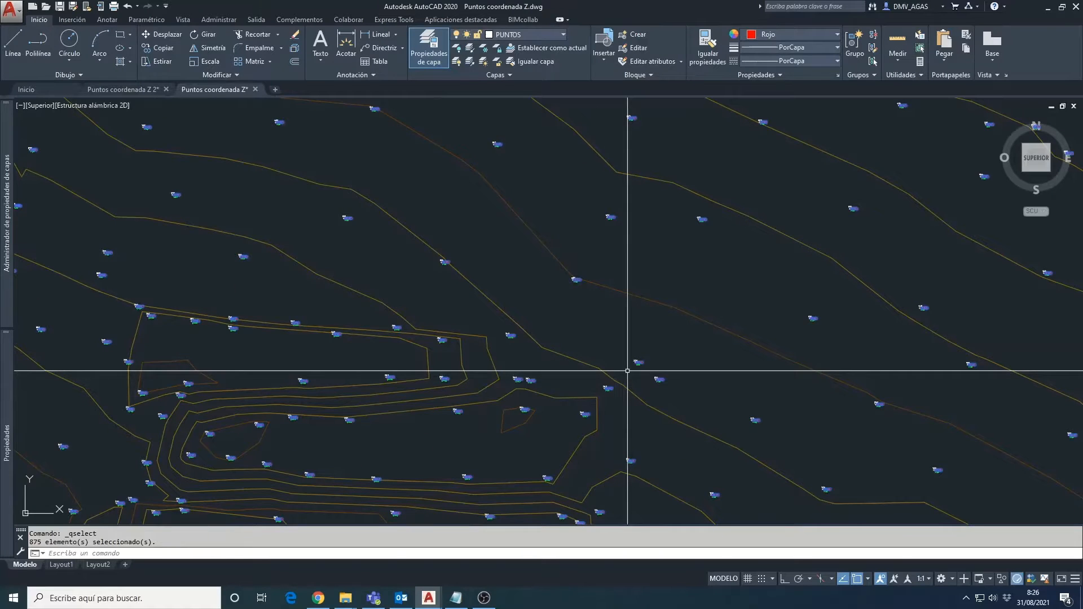
pyautogui.click(295, 47)
# Step: Check the exploded elevation text of point 925 by selecting it, and clear the selection
pyautogui.scroll(15, 576, 282)
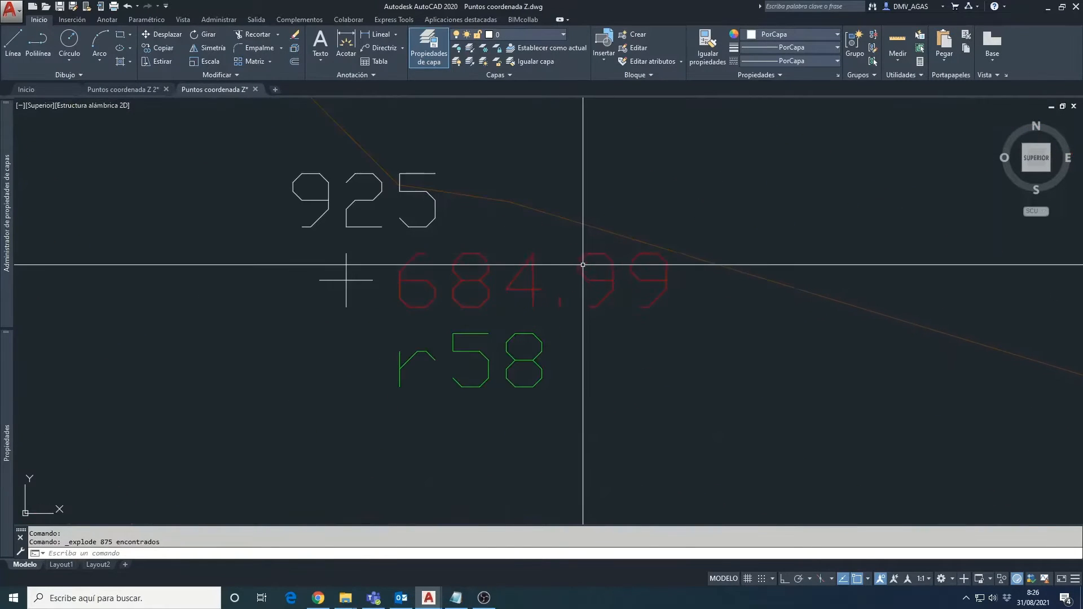
pyautogui.click(393, 300)
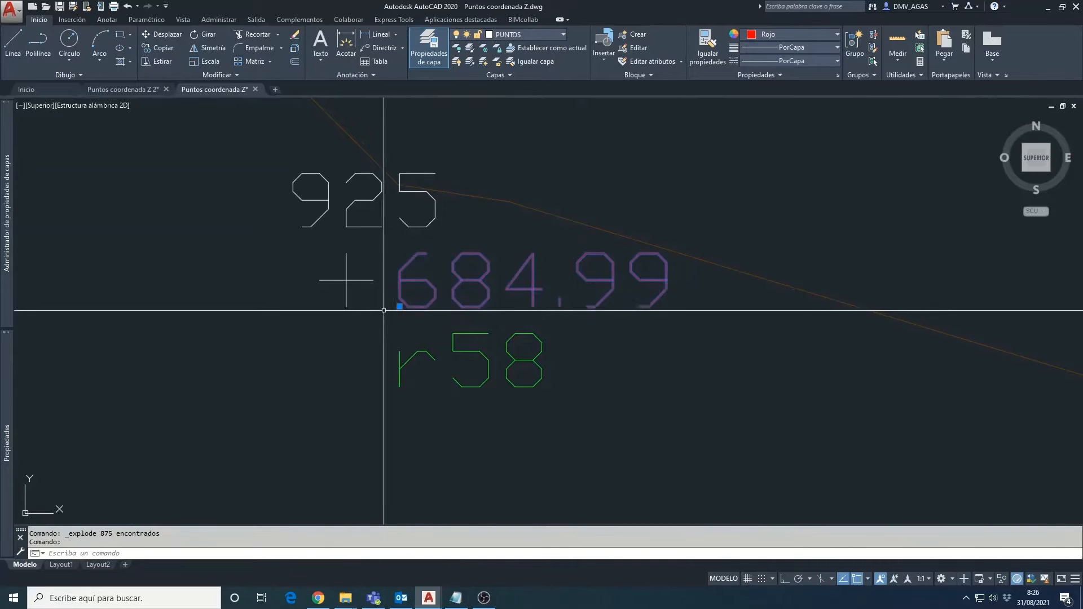
pyautogui.scroll(-12, 557, 302)
pyautogui.scroll(-10, 556, 304)
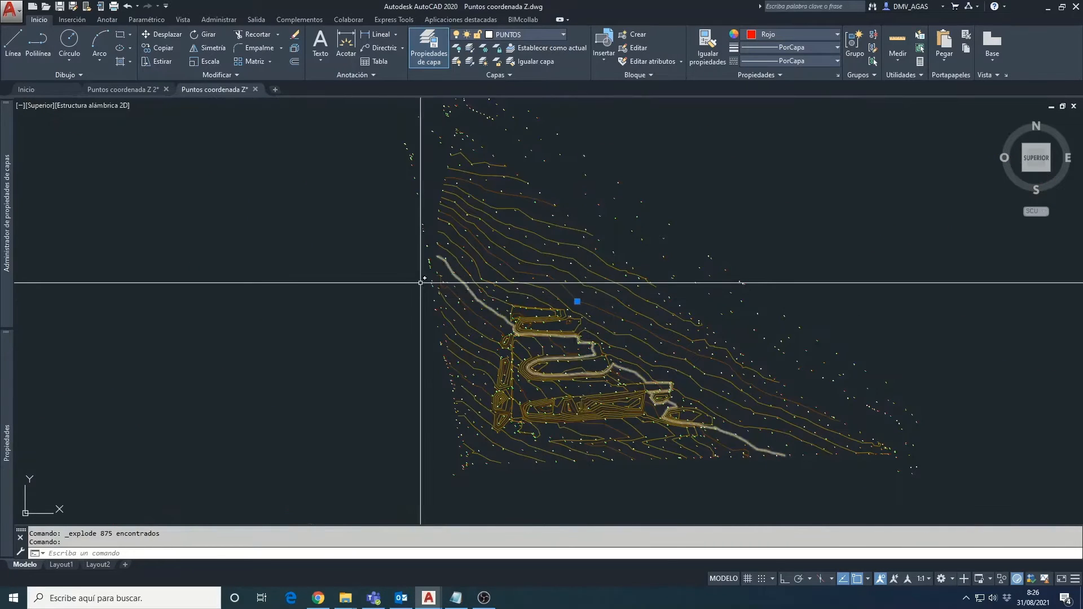
pyautogui.press('Escape')
# Step: Check the heights of the exploded texts from the isometric and near-front views and restore the top view
pyautogui.scroll(-2, 648, 311)
pyautogui.scroll(2, 769, 423)
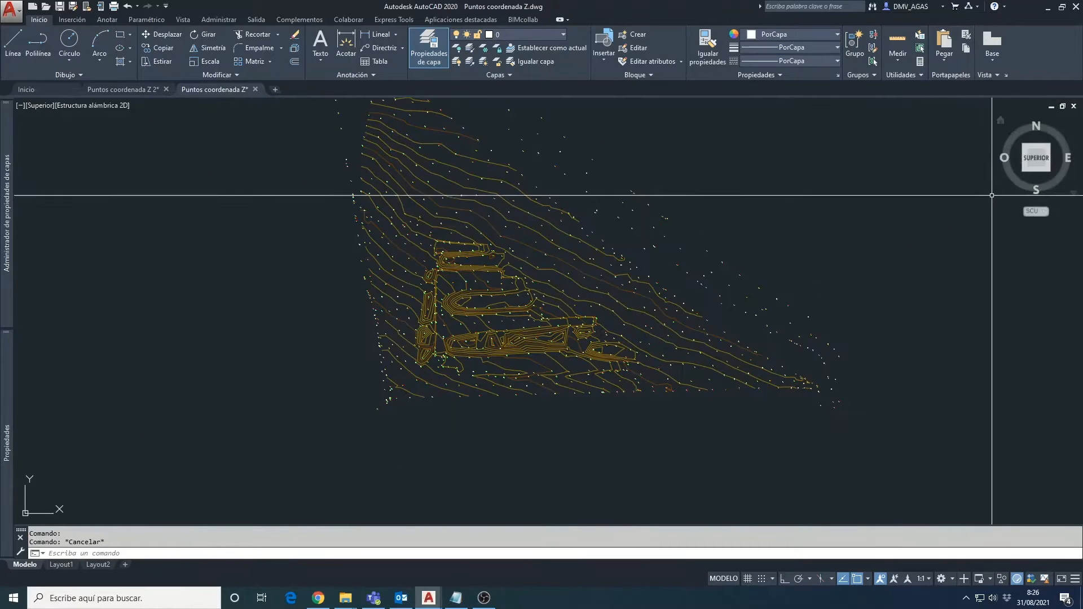
pyautogui.click(1023, 171)
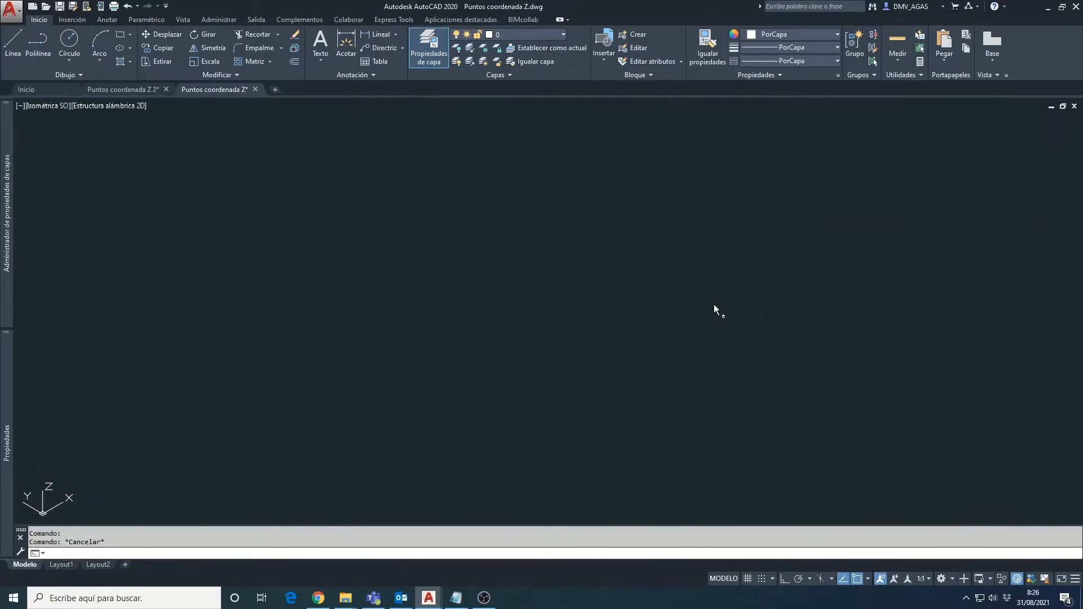
pyautogui.keyDown('shift'); pyautogui.moveTo(593, 324); pyautogui.dragTo(519, 297, button='middle'); pyautogui.keyUp('shift')
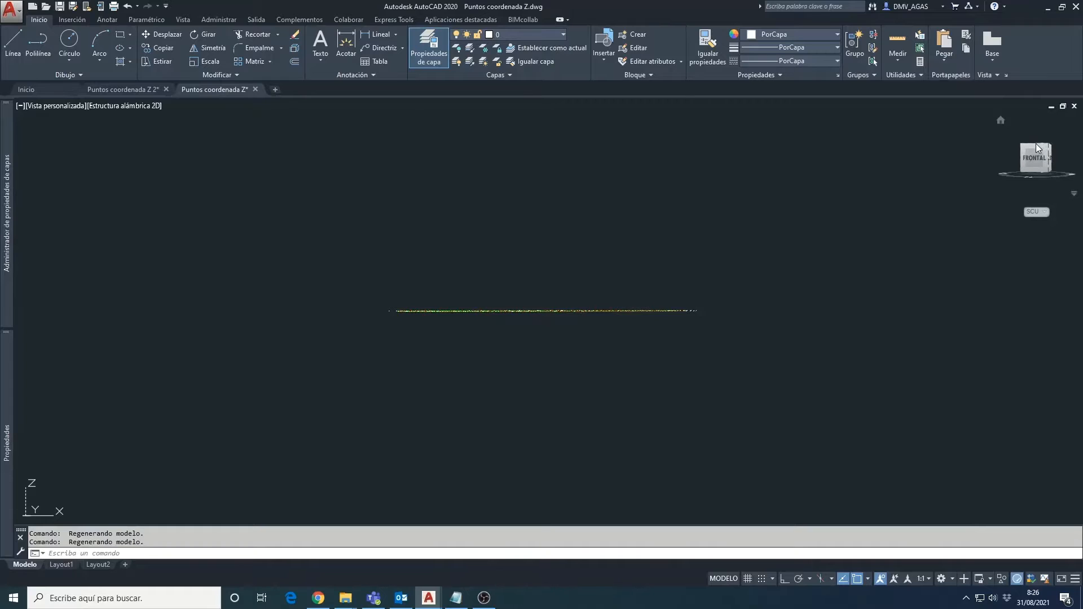
pyautogui.moveTo(1035, 144); pyautogui.dragTo(1035, 152)
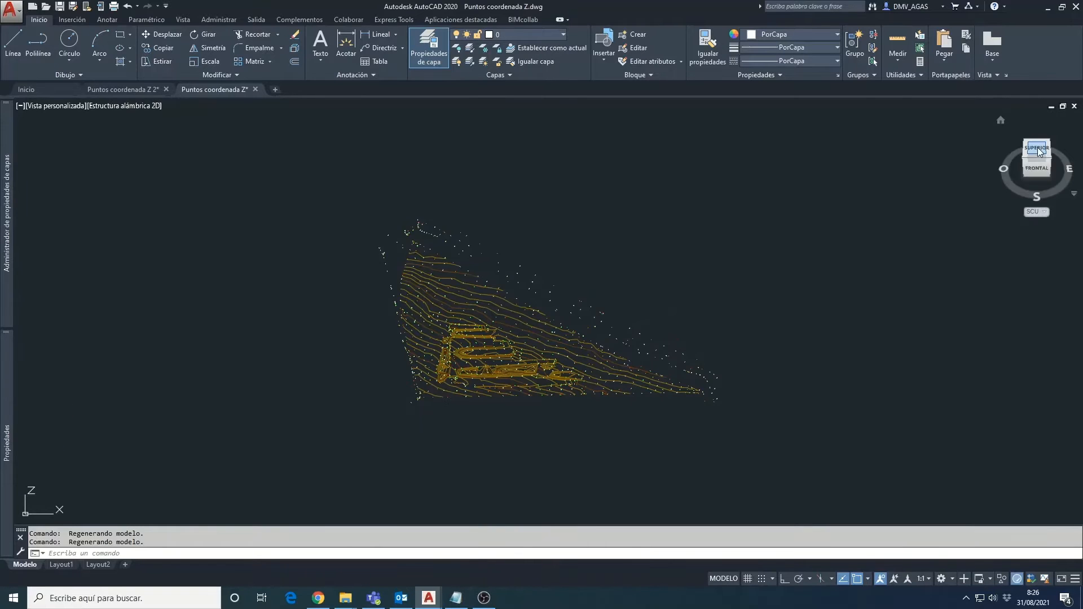
pyautogui.click(1037, 148)
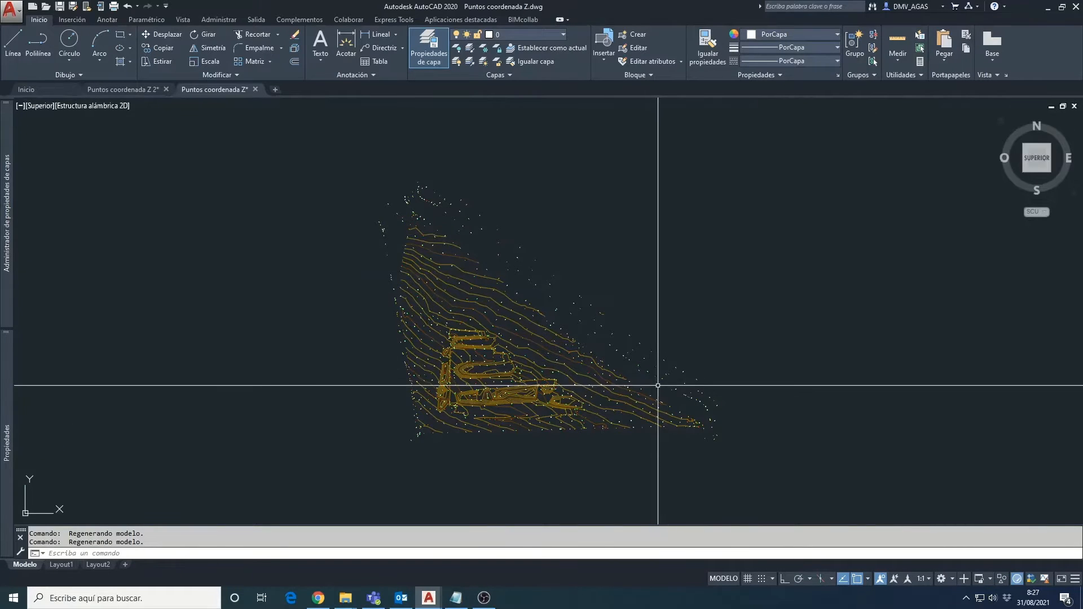
# Step: Start the AutoLISP function with the line (defun C:TEE (/ teess n txt); = Text Explode at Elevation
pyautogui.scroll(2, 658, 387)
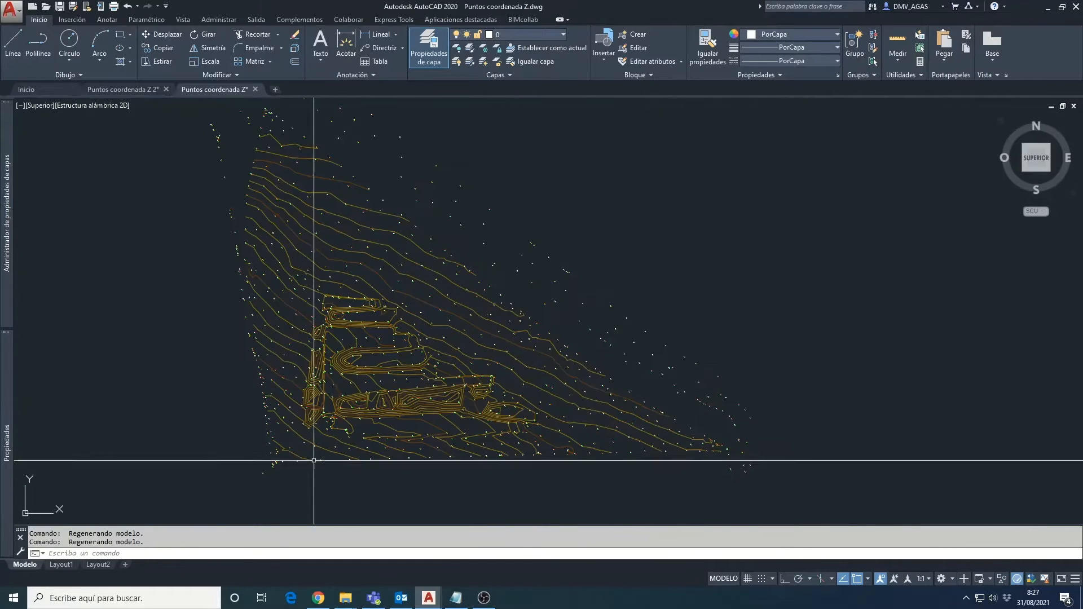
pyautogui.click(162, 552)
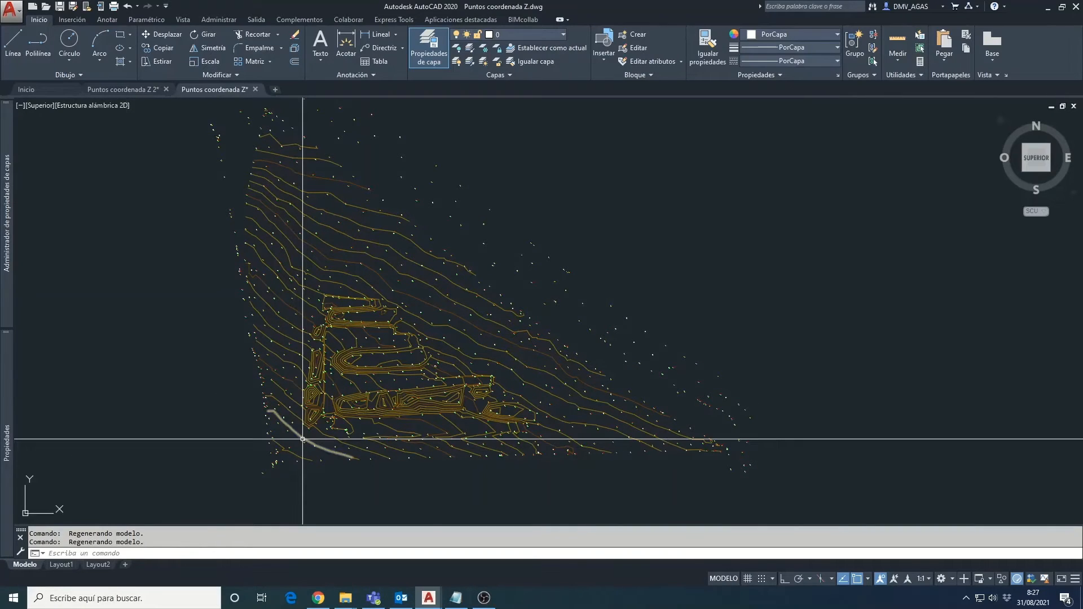
pyautogui.click(92, 553)
pyautogui.write('(defun C')
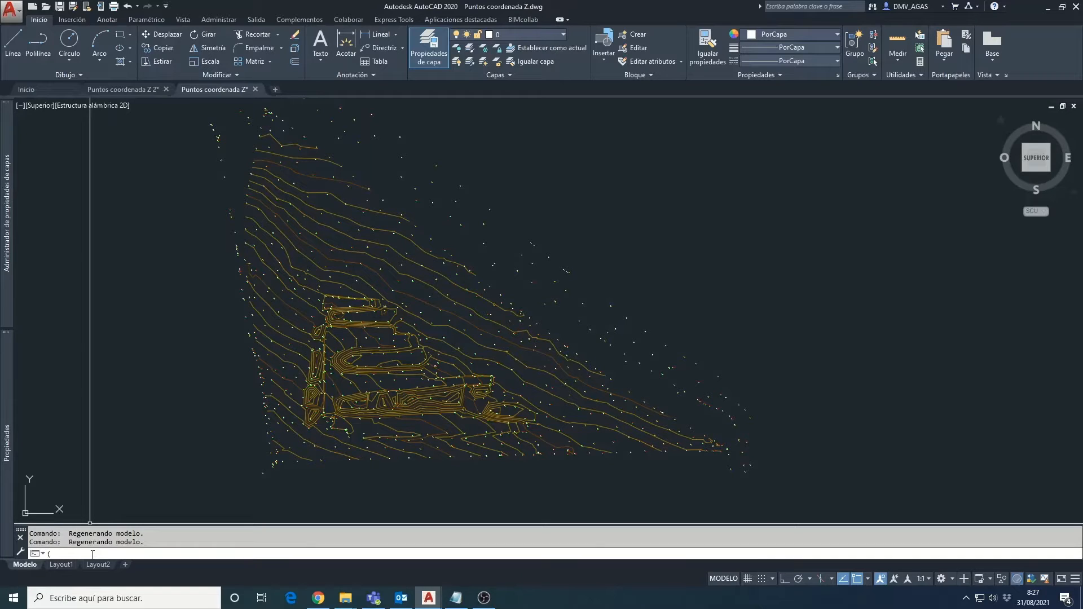
pyautogui.write(':TEE (/ teess n txt); = Text Explode at Elevation')
pyautogui.press('Return')
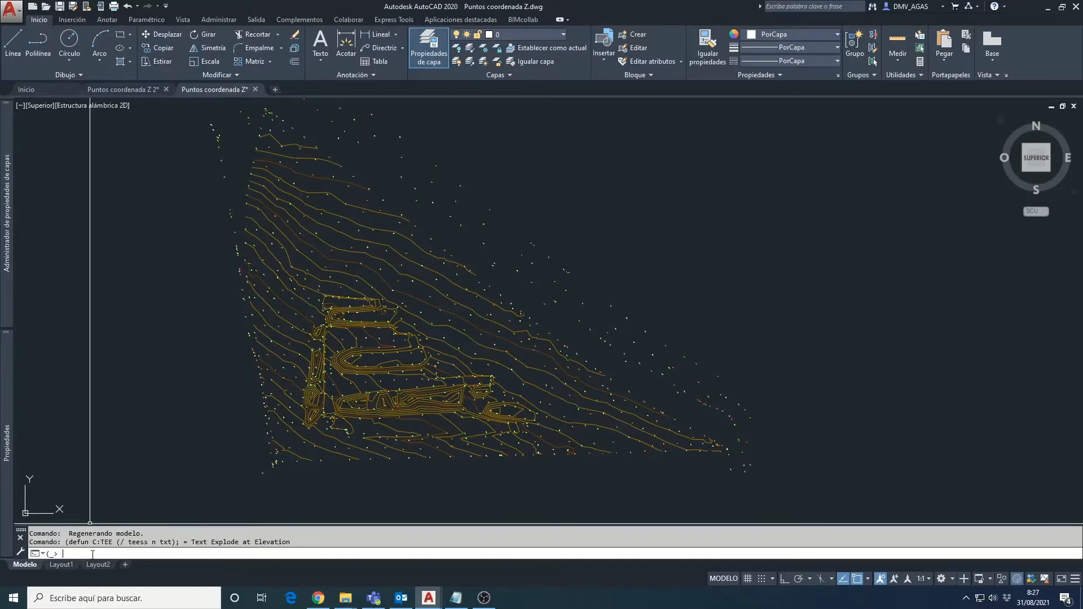
# Step: Enter the function's message line (prompt "\nTo Explode Text object(s) retaining their Elevation,")
pyautogui.write('p')
pyautogui.press('BackSpace')
pyautogui.write('(prompt "\\nTo Explode Text object(s) retaining th')
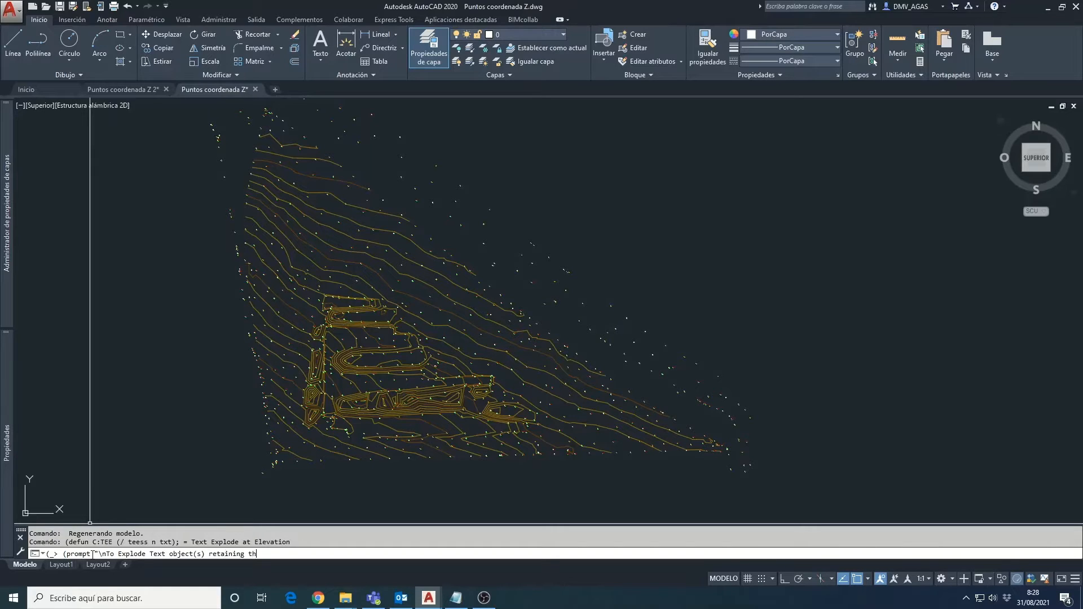
pyautogui.write('eir Elevation,")')
pyautogui.press('Return')
# Step: Try to add the if condition that stores an ssget selection of "TEXT" objects in teess
pyautogui.write('(')
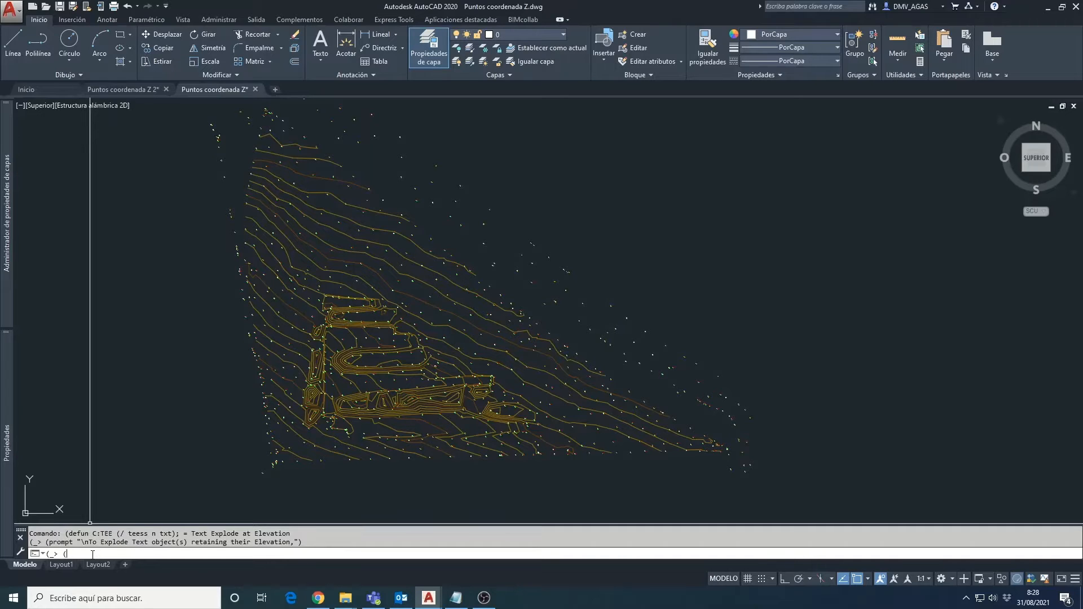
pyautogui.write('if (setq teess (ssget \'((0 . "TEXT"))))')
pyautogui.press('Return')
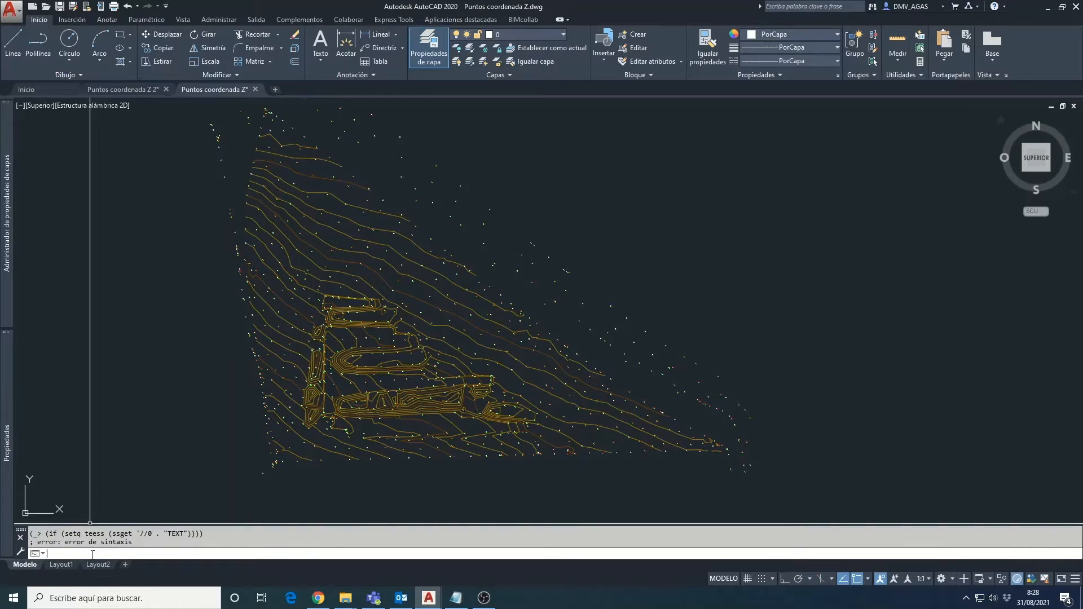
# Step: Restart the function definition with (defun C:TEE (/ teess n text); = Text Explode at Elevation
pyautogui.write('(defun C:TEE (/ teess n text); ')
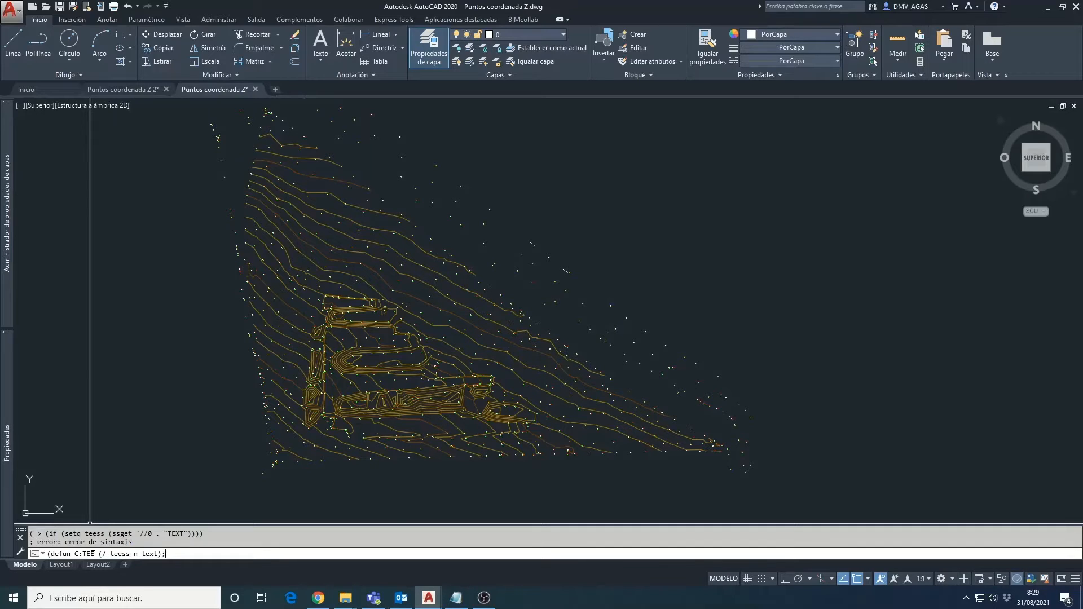
pyautogui.write('= Text Explode at Elevation')
pyautogui.press('Return')
# Step: Add the message line (prompt "nTo Explode Text object(s) retaining their Elevation,") to the restarted function
pyautogui.write('(prompt')
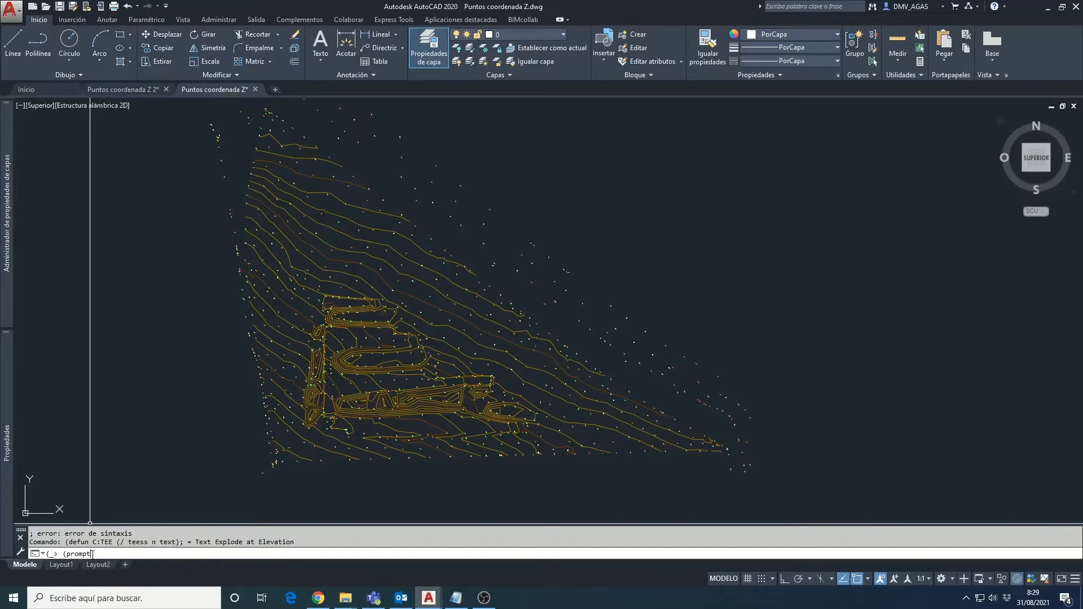
pyautogui.write(' "nT')
pyautogui.write('o Explode Tex')
pyautogui.write('t object(s) retaining their E')
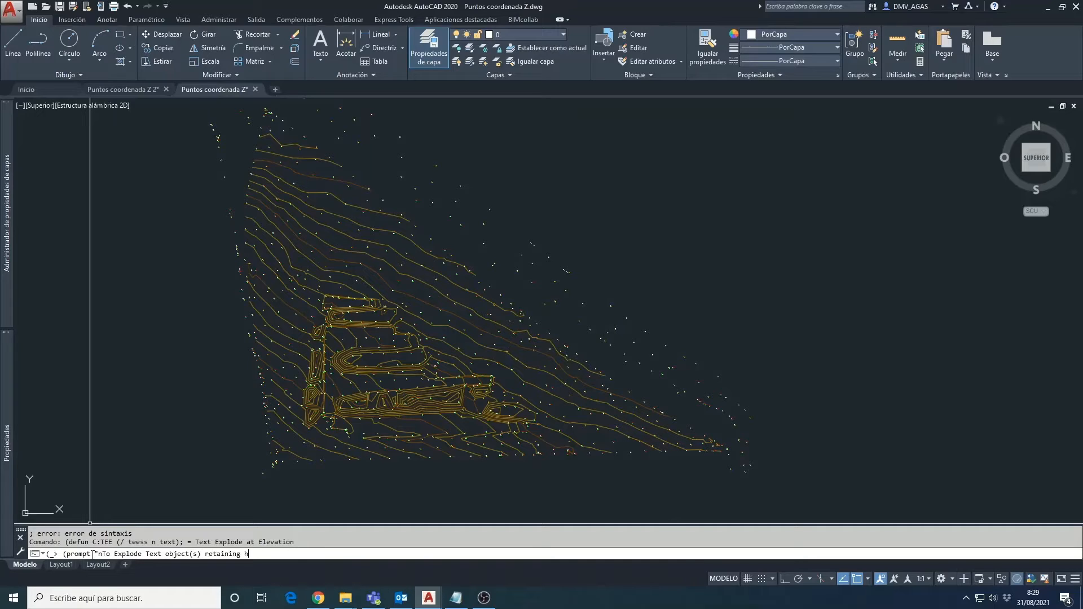
pyautogui.write('levation,")')
pyautogui.press('Return')
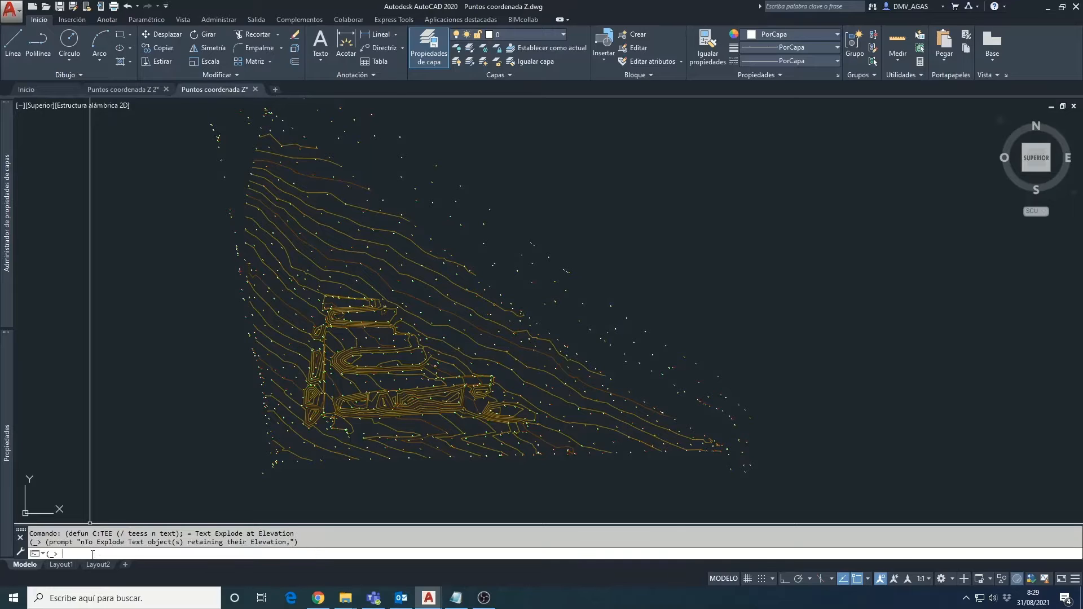
# Step: Add the selection condition (if (setq teess (ssget '((0."TEXT")))) and the loop line (repeat (setq n (sslenth teess))
pyautogui.write('(if (setq teess (ssget \'((0."TEXT"))))')
pyautogui.press('Return')
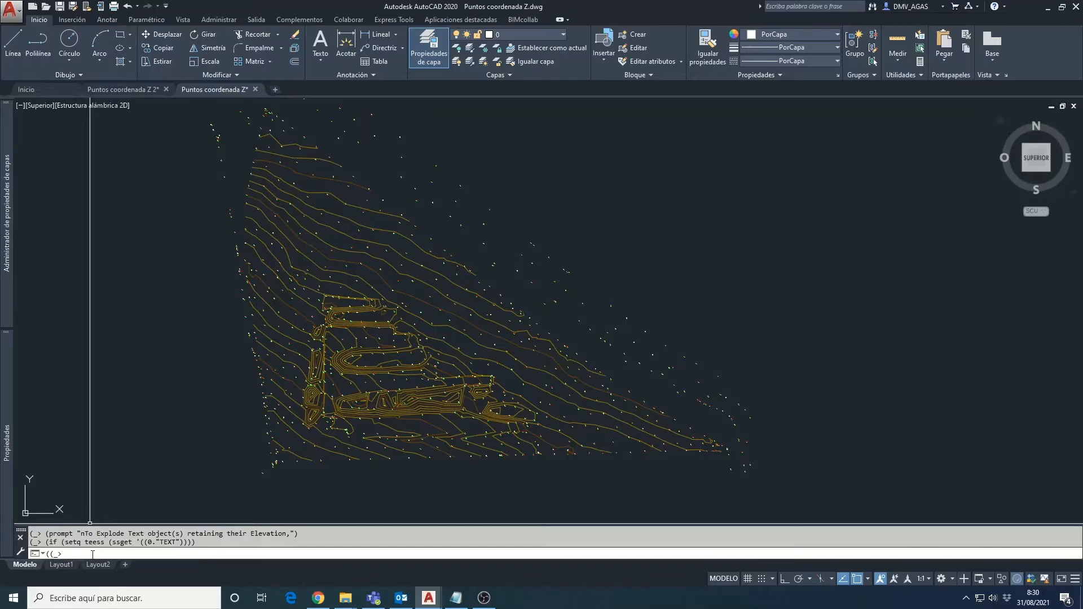
pyautogui.write('(repeat (setq n (sslenth teess))')
pyautogui.press('Return')
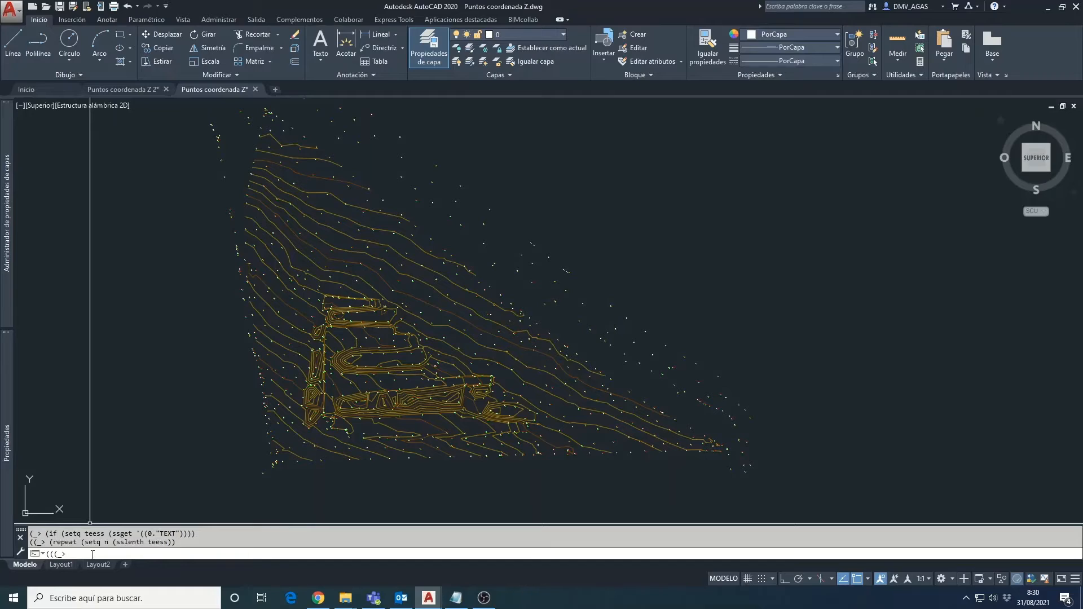
# Step: Add the loop lines (setq txt (ssname teess (setq n (1-n)))) and (command "_.ucs" "_object" txt)
pyautogui.write('(setq txt (ssname teess (setq n (1-n))))')
pyautogui.press('Return')
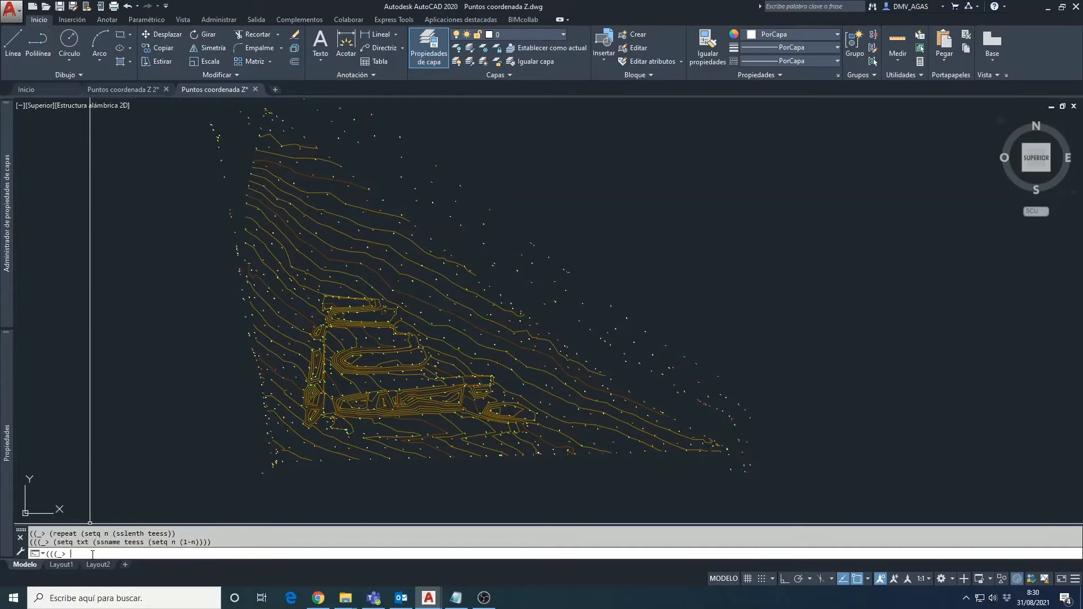
pyautogui.write('(comamand "_.ucs" "_object" txt)')
pyautogui.press('Return')
# Step: Add the lines (sssetfirst nil (ssadd txt)) and (C:TXTEXP) to preselect each text and explode it
pyautogui.write('(ss')
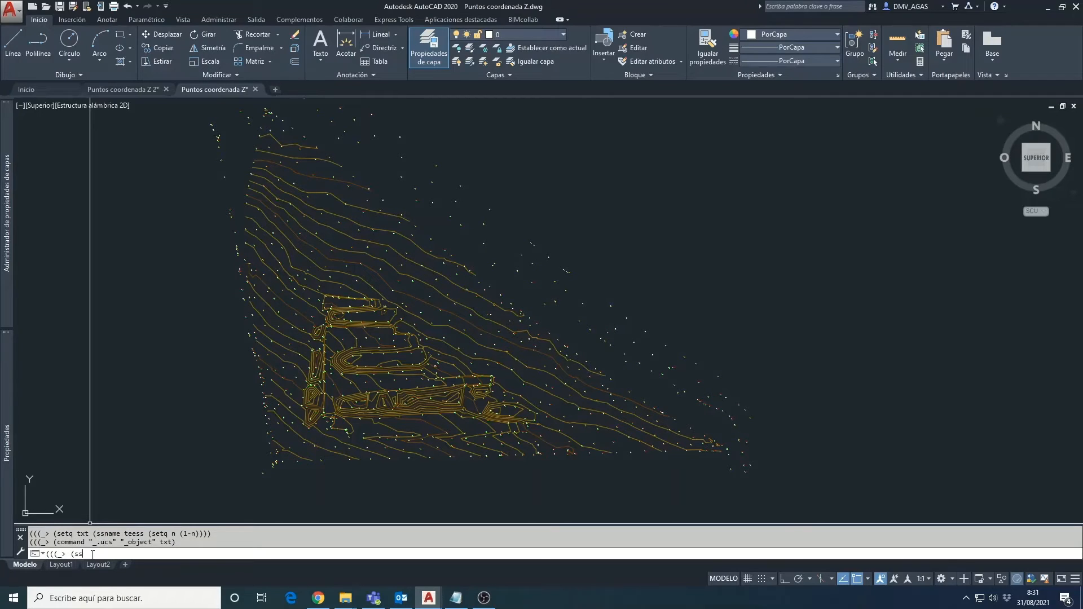
pyautogui.write('setfirst nil (ssadd txt))')
pyautogui.press('Return')
pyautogui.write('(')
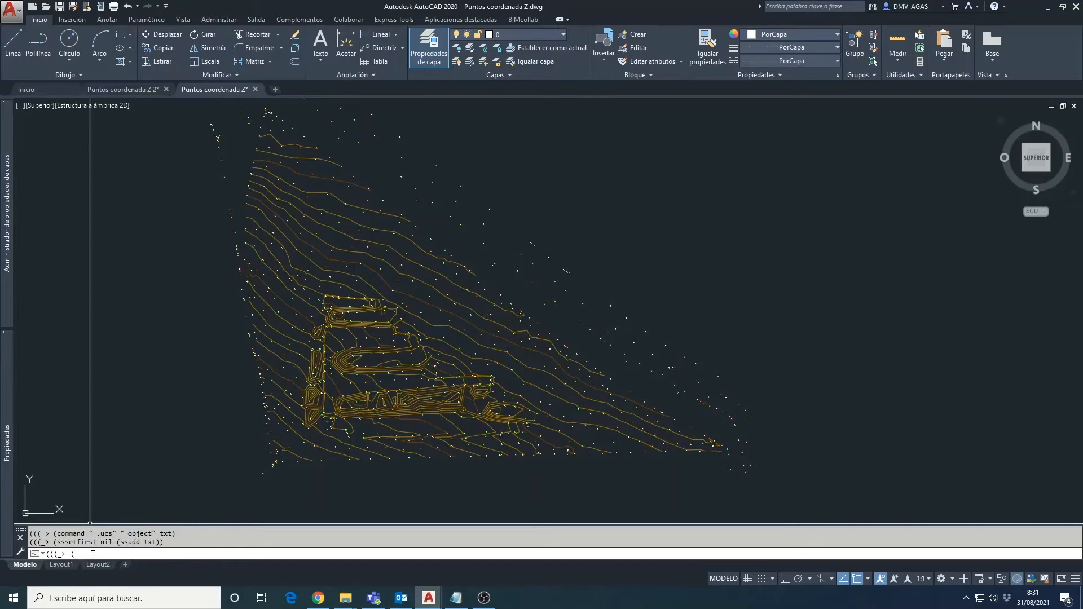
pyautogui.write('C:TXTEXP)')
pyautogui.press('Return')
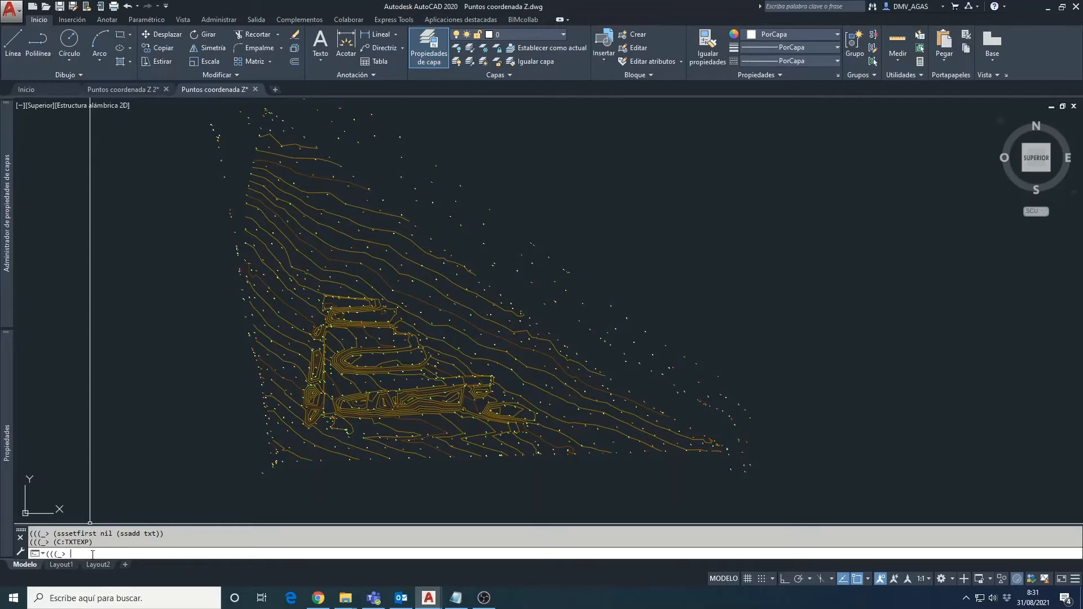
# Step: Close the loop and the condition of the function with the lines ); repeat and );if
pyautogui.write('); repeat')
pyautogui.press('Return')
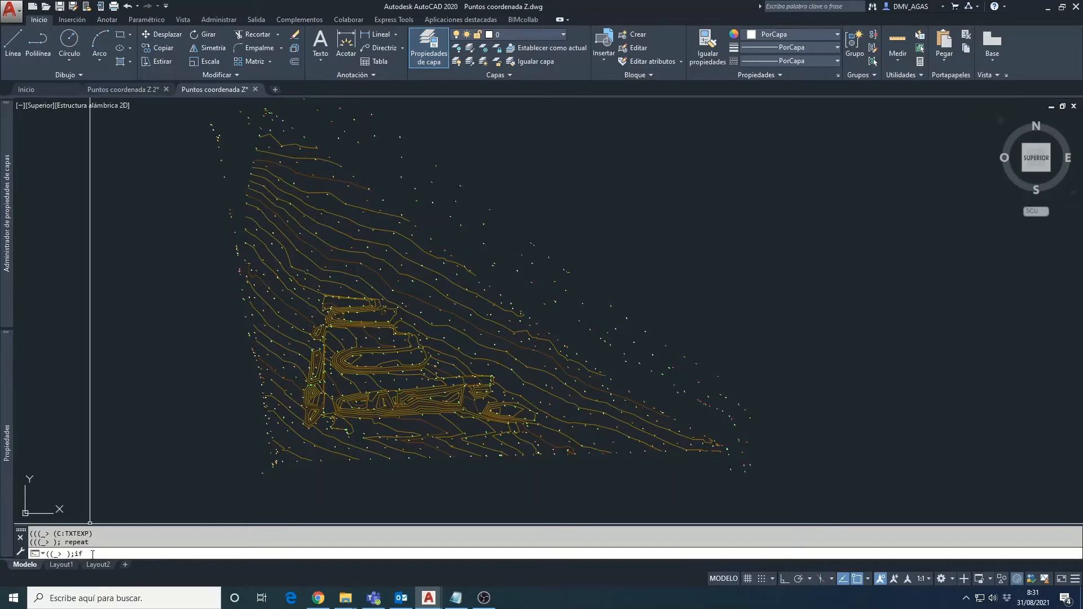
pyautogui.press('Return')
pyautogui.press('Return')
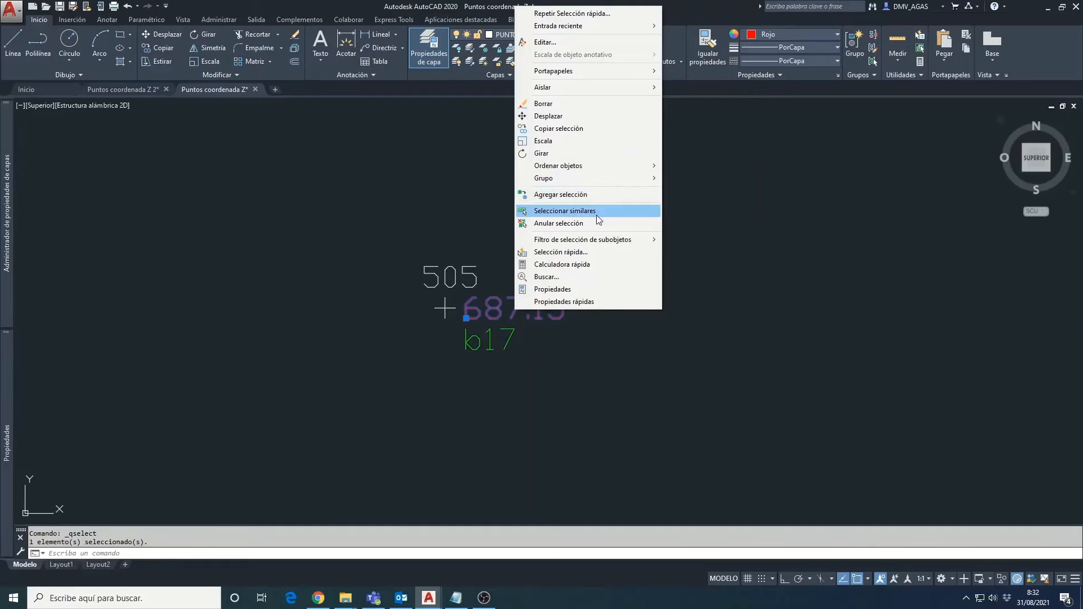
# Step: Quick-select the elevation texts with colour equal to Rojo, applying the filter to the whole drawing (Todo el dibujo)
pyautogui.click(588, 250)
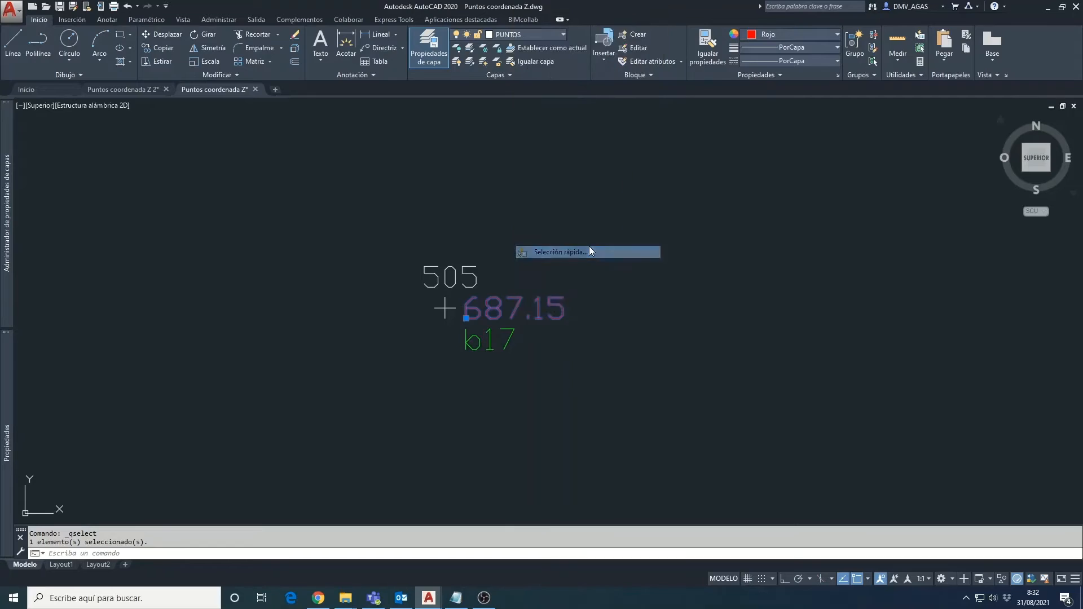
pyautogui.click(556, 191)
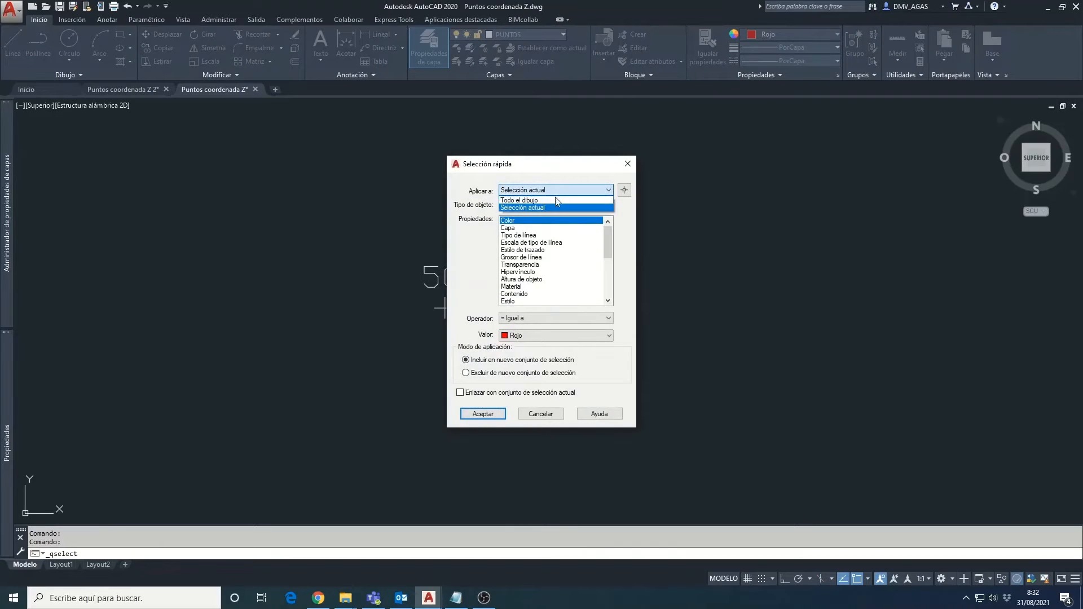
pyautogui.click(554, 199)
pyautogui.click(489, 413)
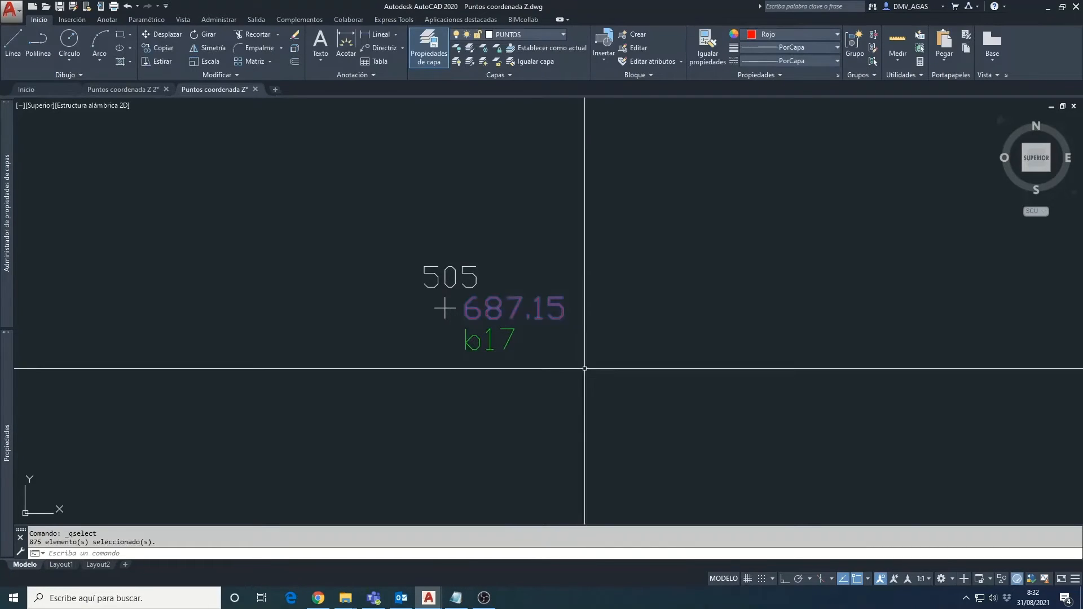
# Step: Run the TEE command on the selected red elevation texts
pyautogui.scroll(-5, 587, 361)
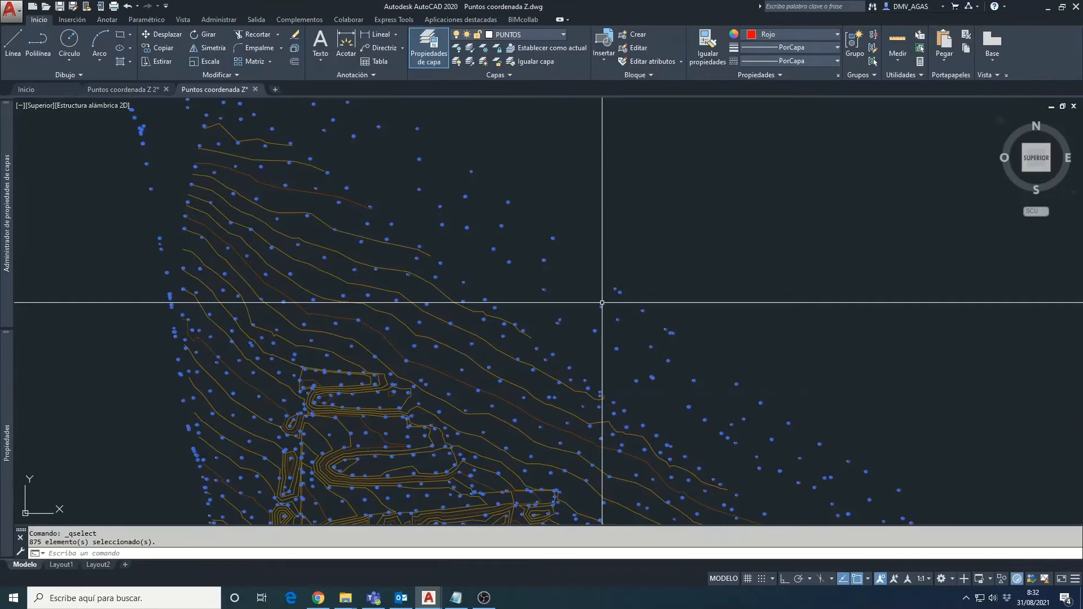
pyautogui.write('Tee')
pyautogui.press('Return')
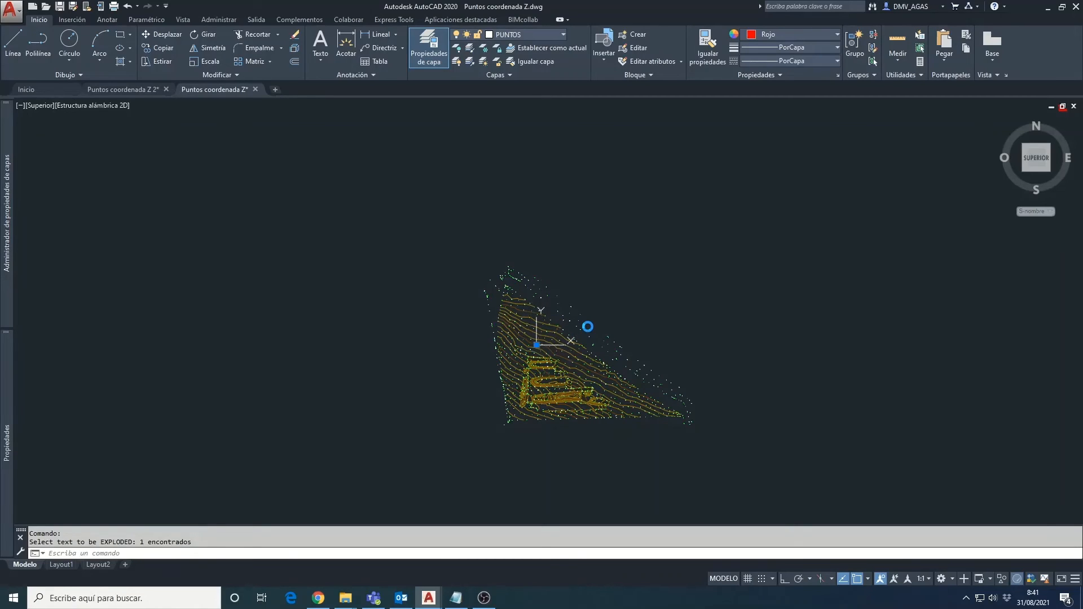
# Step: Turn off the contour layers CURVA MAESTRA and CURVA NIVEL
pyautogui.click(523, 35)
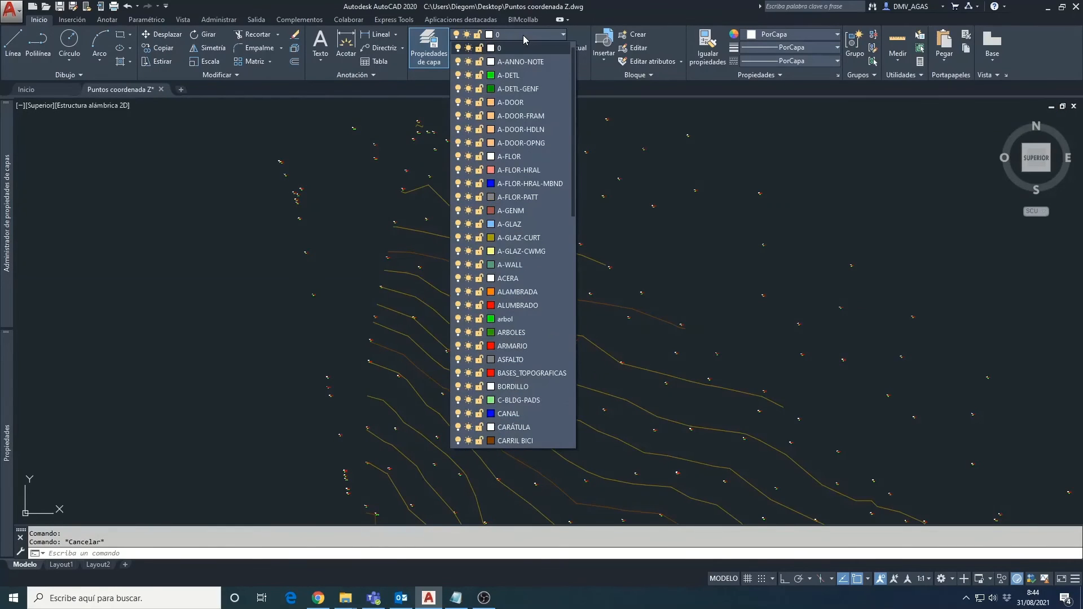
pyautogui.scroll(-1, 519, 385)
pyautogui.scroll(-2, 519, 385)
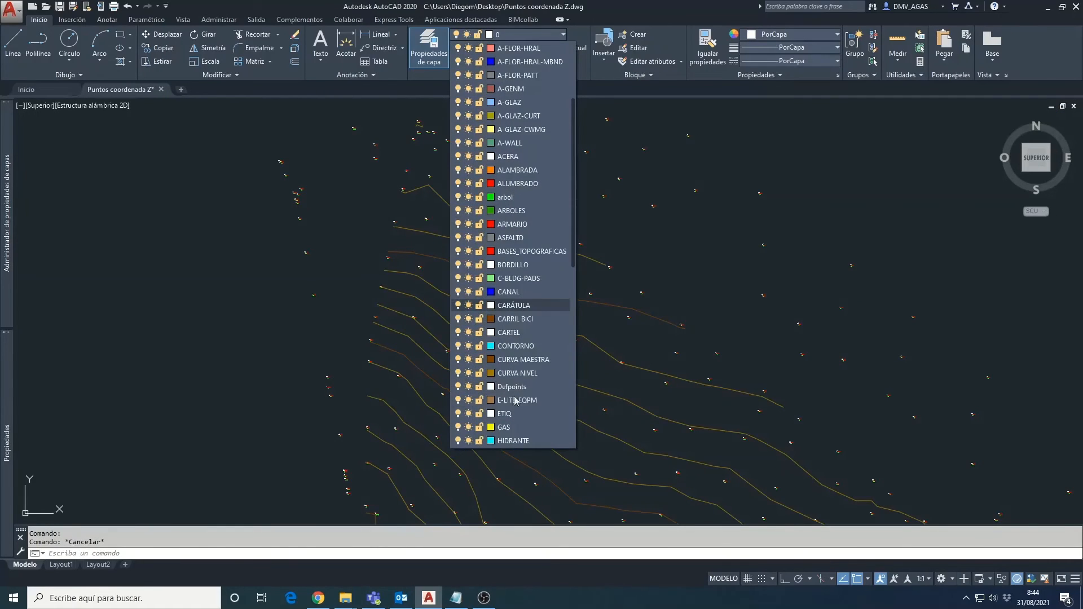
pyautogui.click(458, 364)
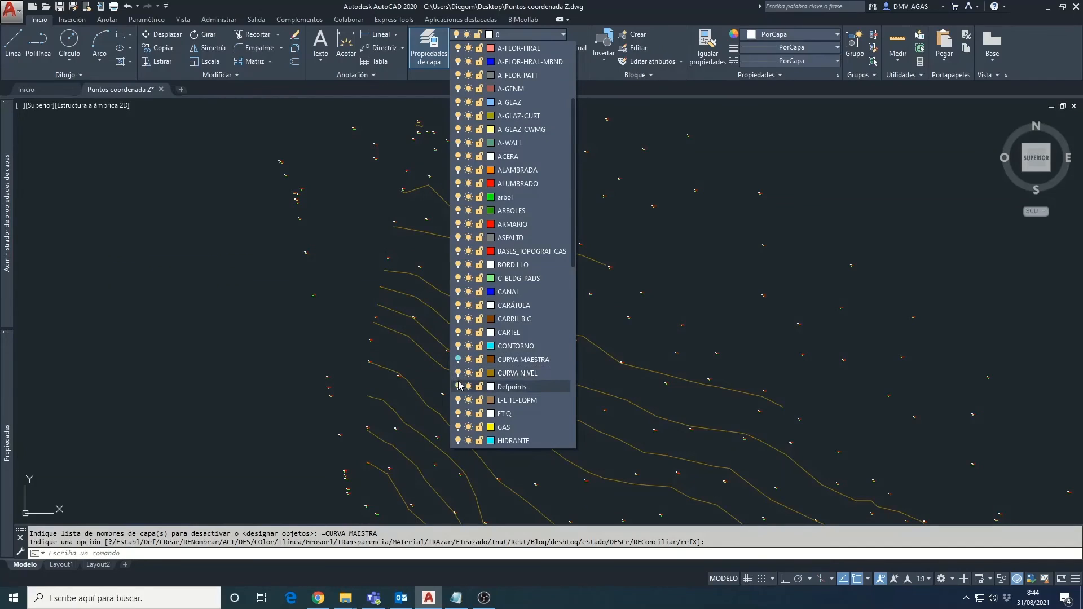
pyautogui.click(458, 374)
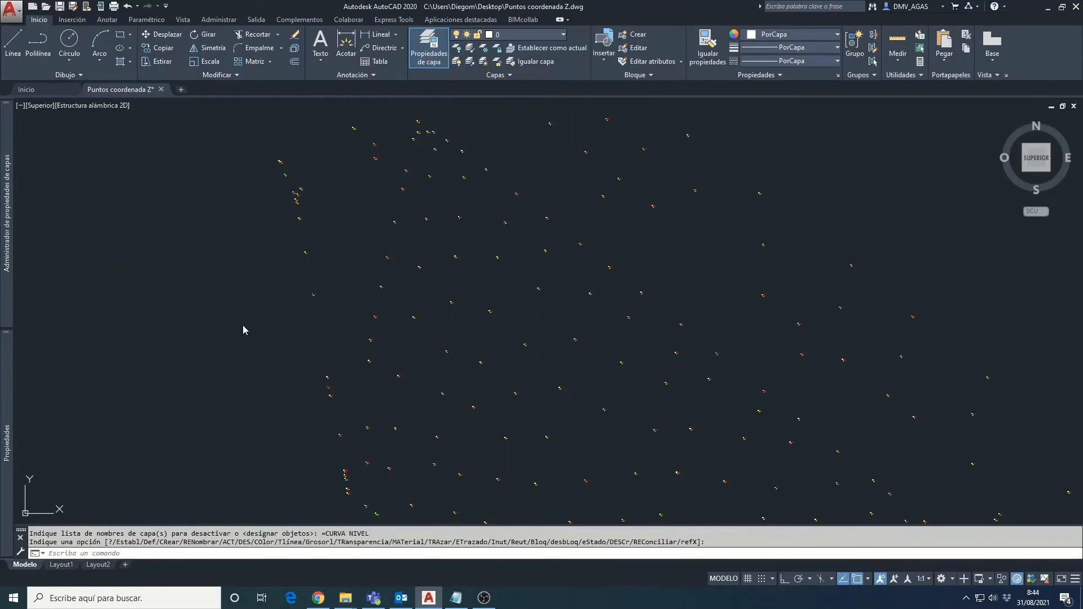
# Step: Examine the height distribution of the survey points in isometric, front and orbited 3D views, ending in the top view
pyautogui.scroll(-6, 449, 283)
pyautogui.scroll(4, 485, 347)
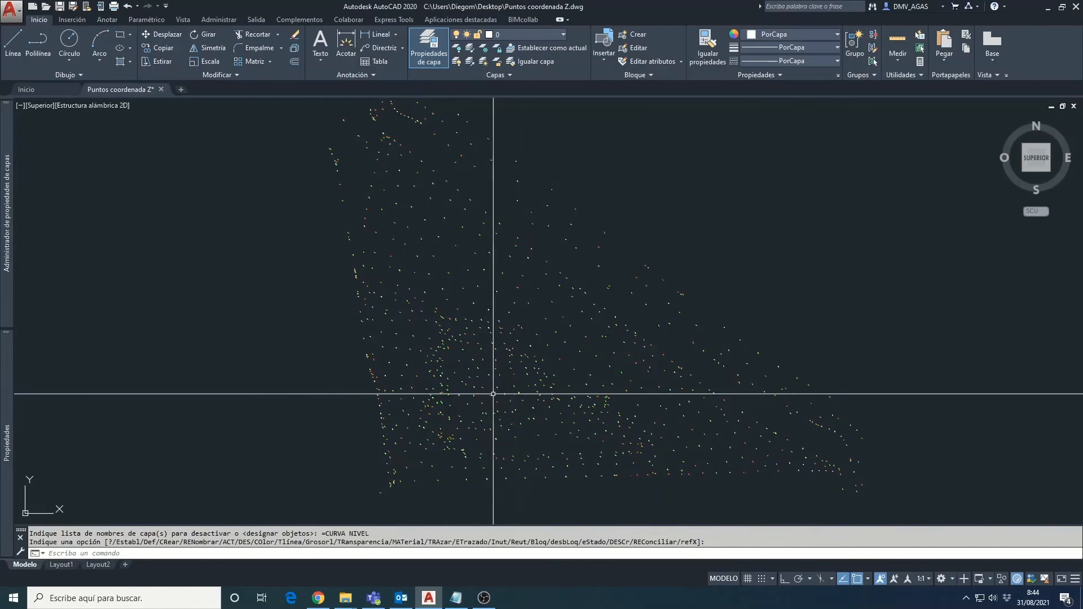
pyautogui.click(1025, 172)
pyautogui.keyDown('shift'); pyautogui.moveTo(738, 362); pyautogui.dragTo(587, 290, button='middle'); pyautogui.keyUp('shift')
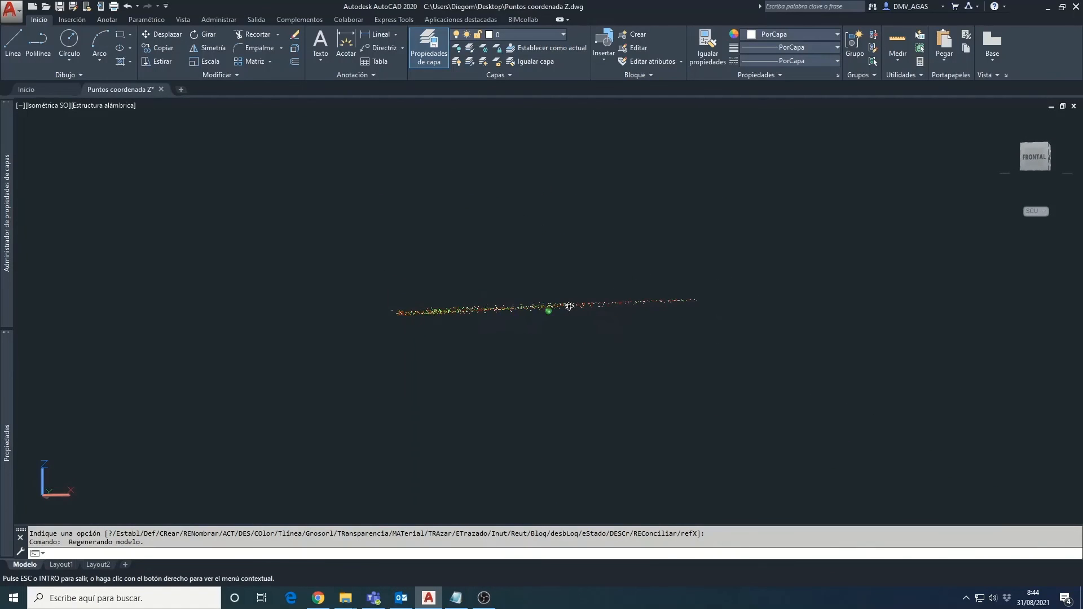
pyautogui.click(1036, 161)
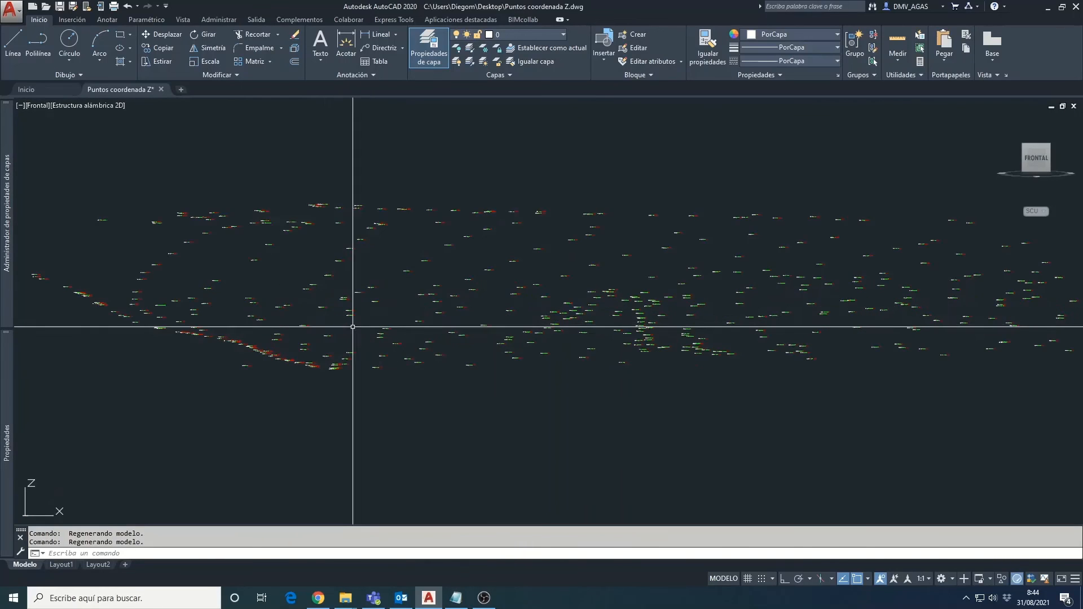
pyautogui.scroll(-4, 289, 343)
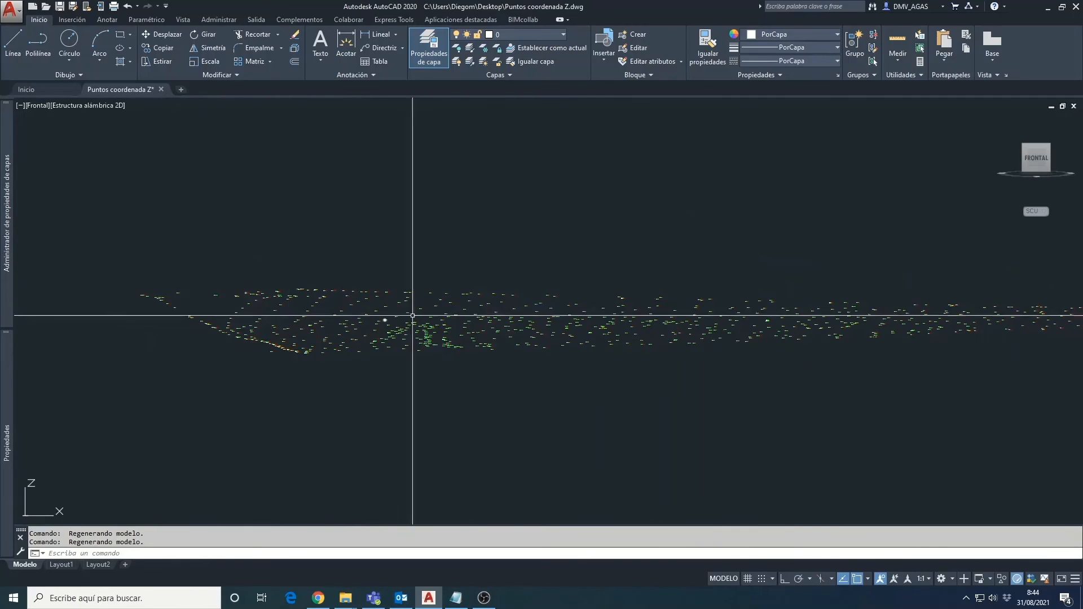
pyautogui.keyDown('shift'); pyautogui.moveTo(413, 316); pyautogui.dragTo(515, 346, button='middle'); pyautogui.keyUp('shift')
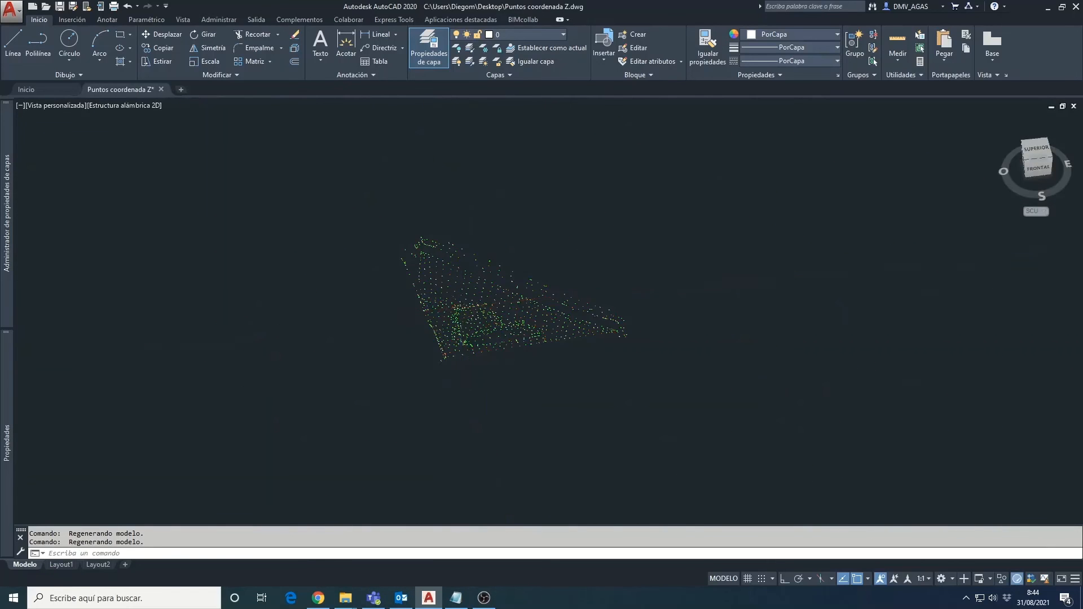
pyautogui.scroll(-5, 462, 308)
pyautogui.keyDown('shift'); pyautogui.middleClick(515, 343); pyautogui.keyUp('shift')
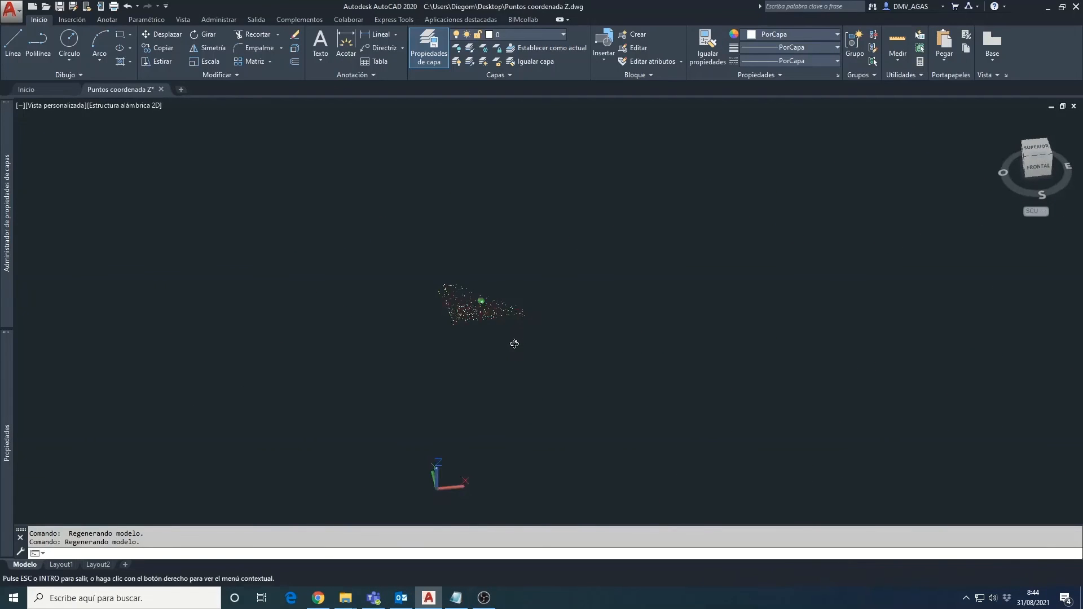
pyautogui.click(1037, 156)
# Step: Inspect the properties of the red elevation text beside point 900, checking its content against its Z position
pyautogui.scroll(3, 451, 260)
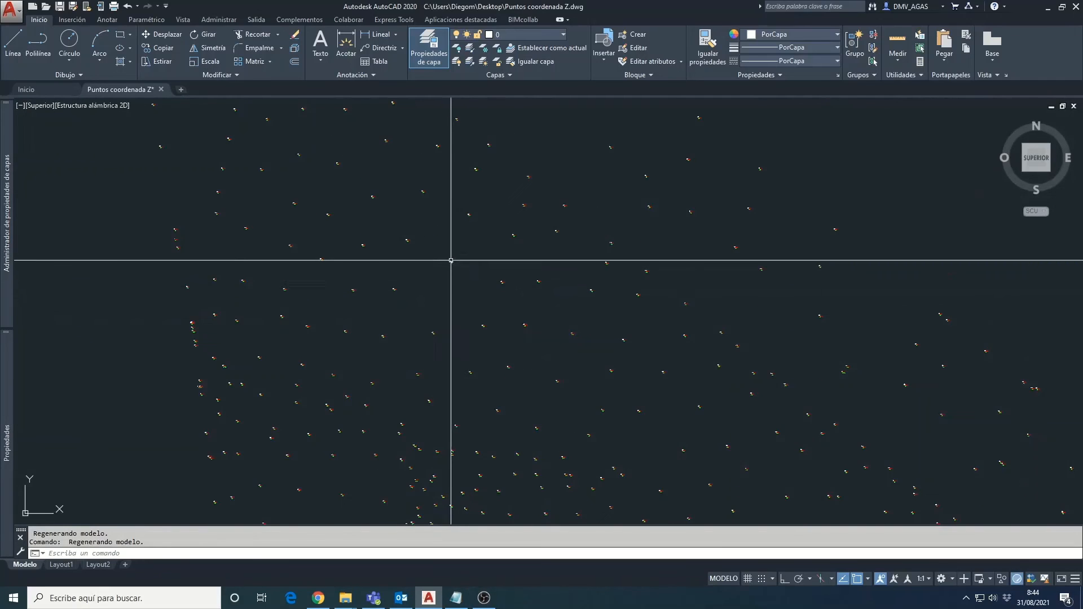
pyautogui.scroll(10, 450, 260)
pyautogui.click(571, 261)
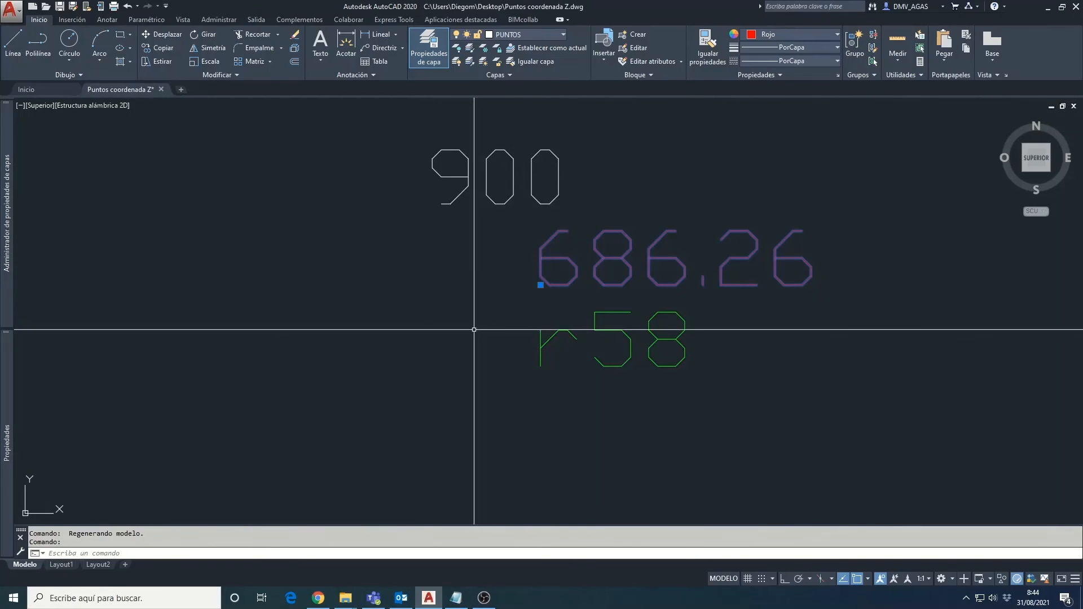
pyautogui.moveTo(14, 433)
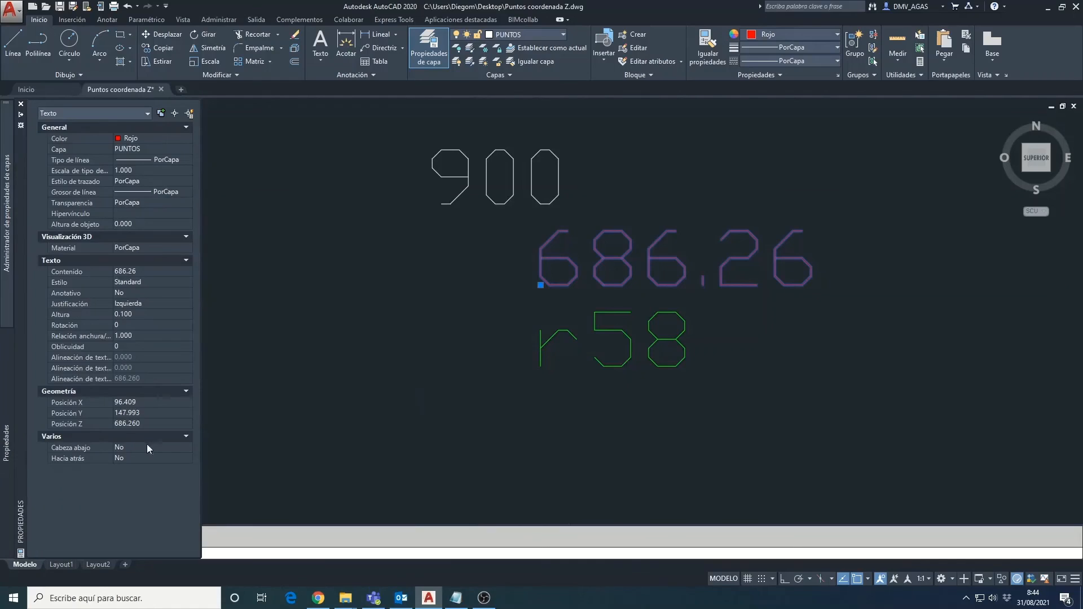
pyautogui.scroll(-10, 564, 350)
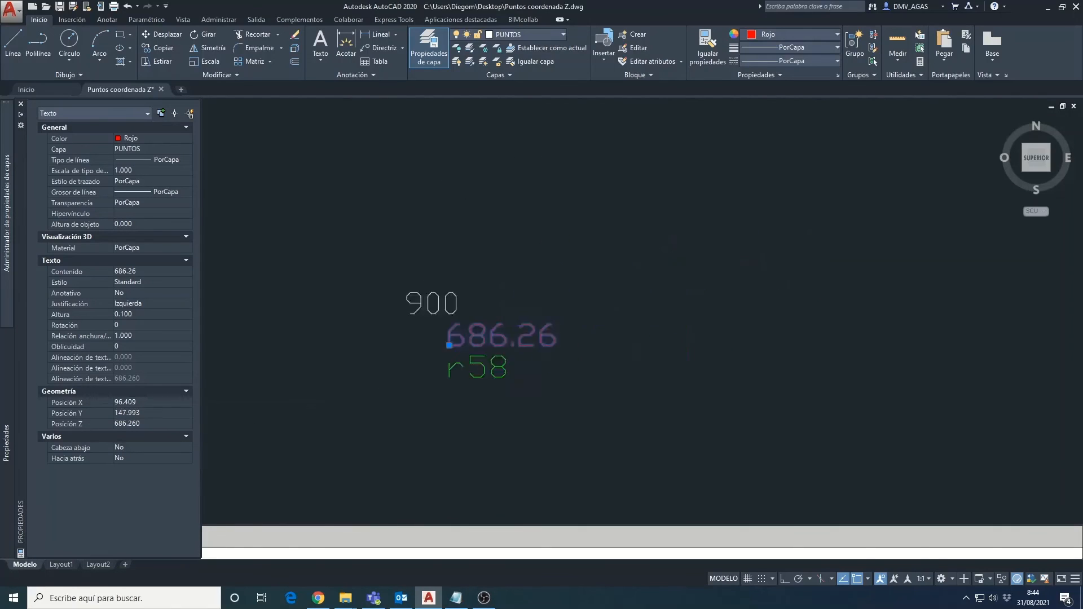